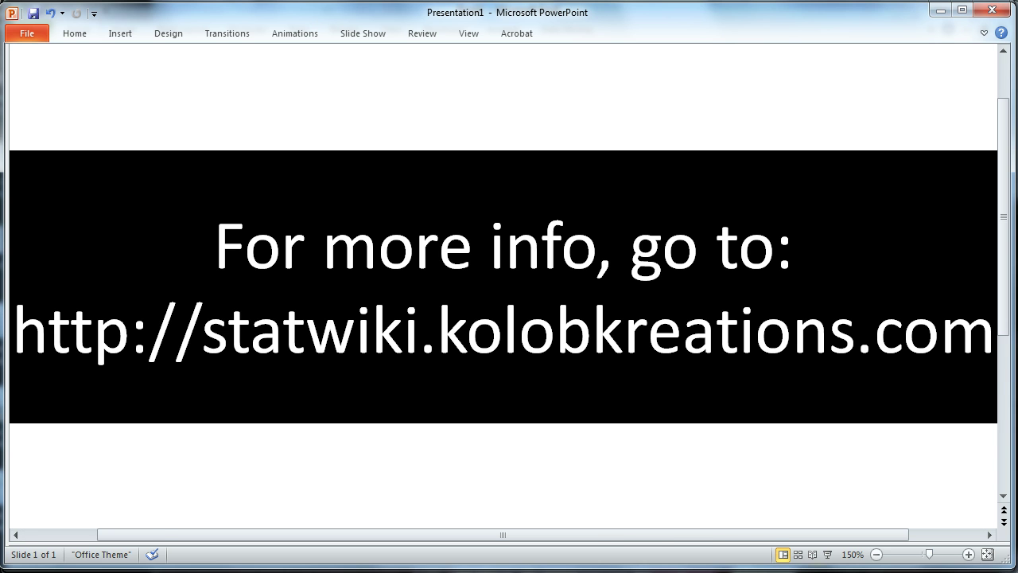
Step: Invert BurnM's measurement model so bm1–bm6 become formative indicators pointing into it
key("alt+Tab")
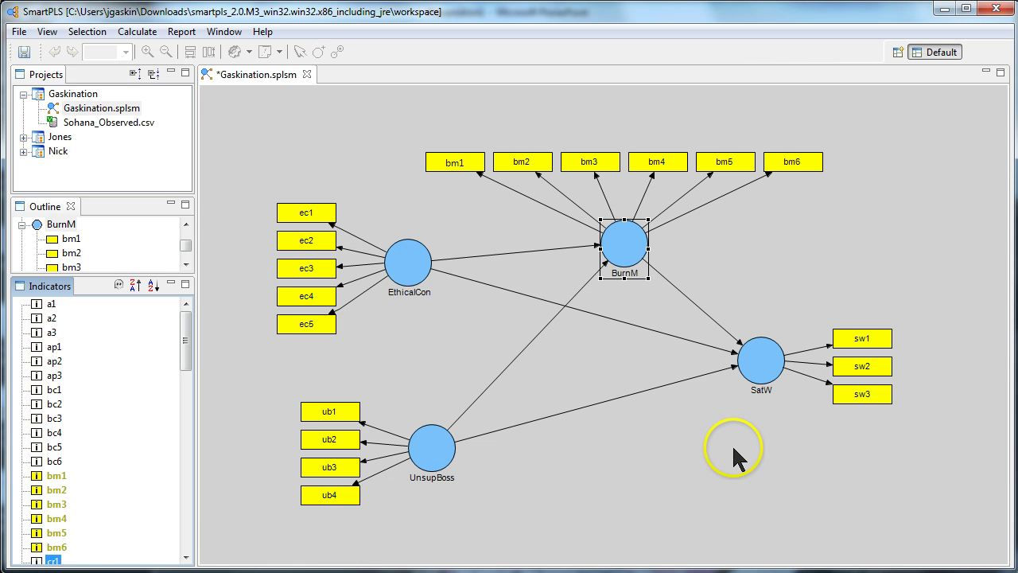
left_click(487, 220)
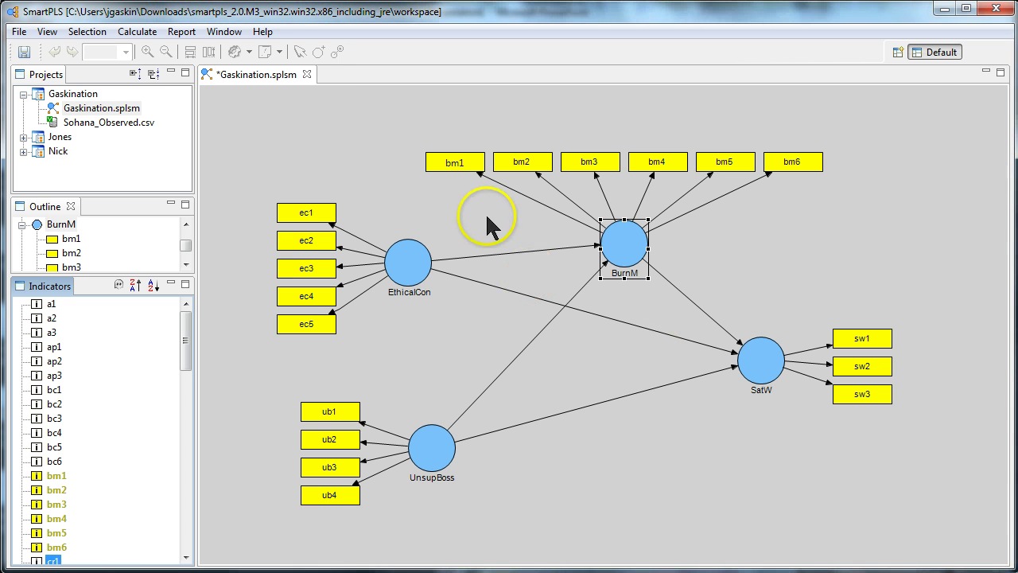
left_click(628, 231)
left_click(628, 242)
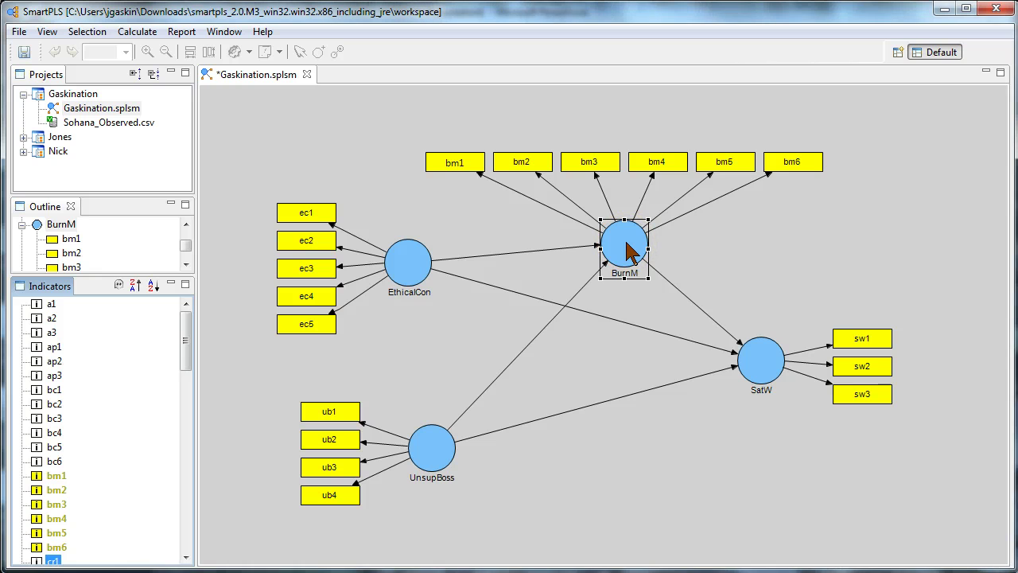
right_click(629, 249)
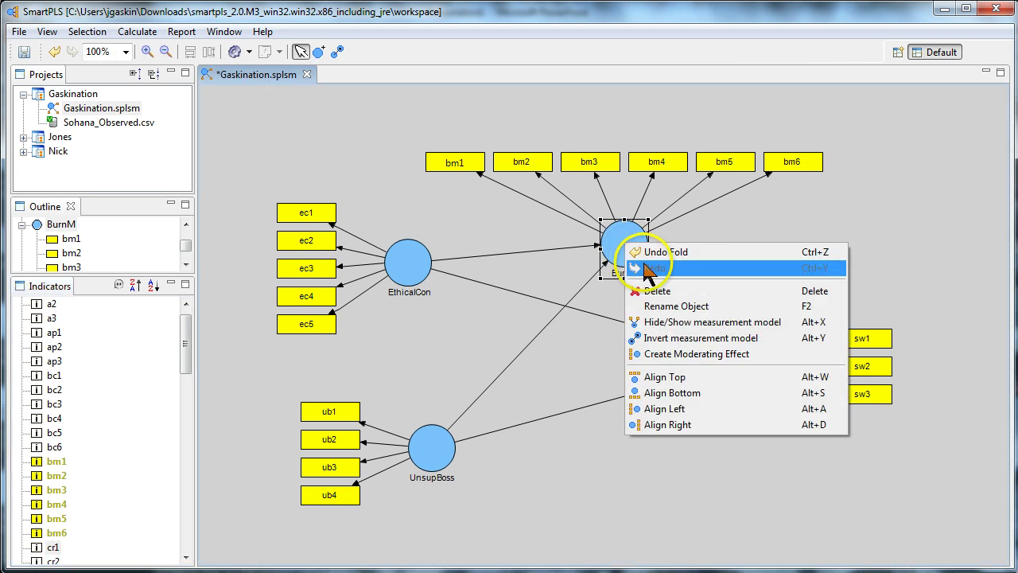
left_click(704, 322)
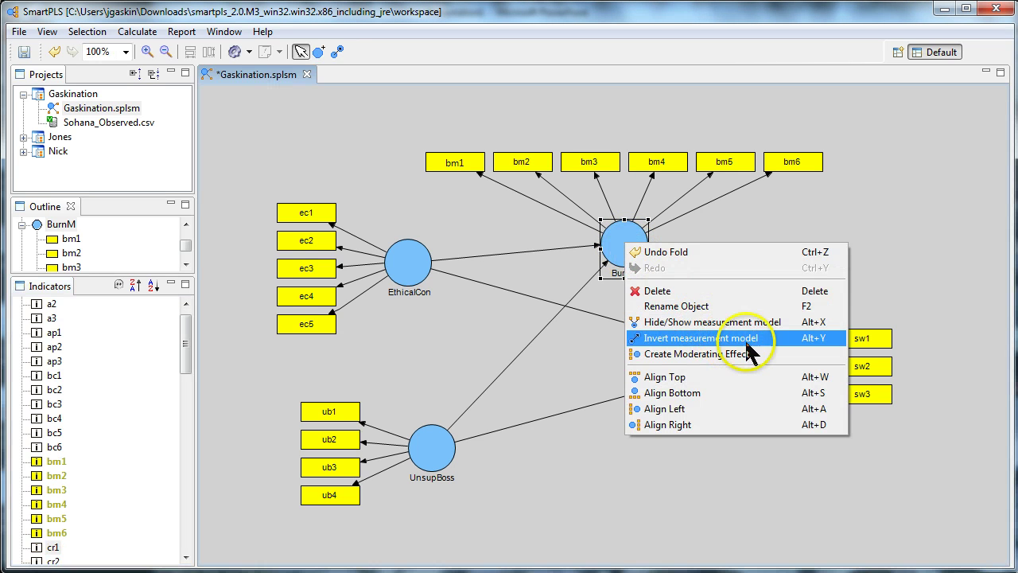
left_click(776, 341)
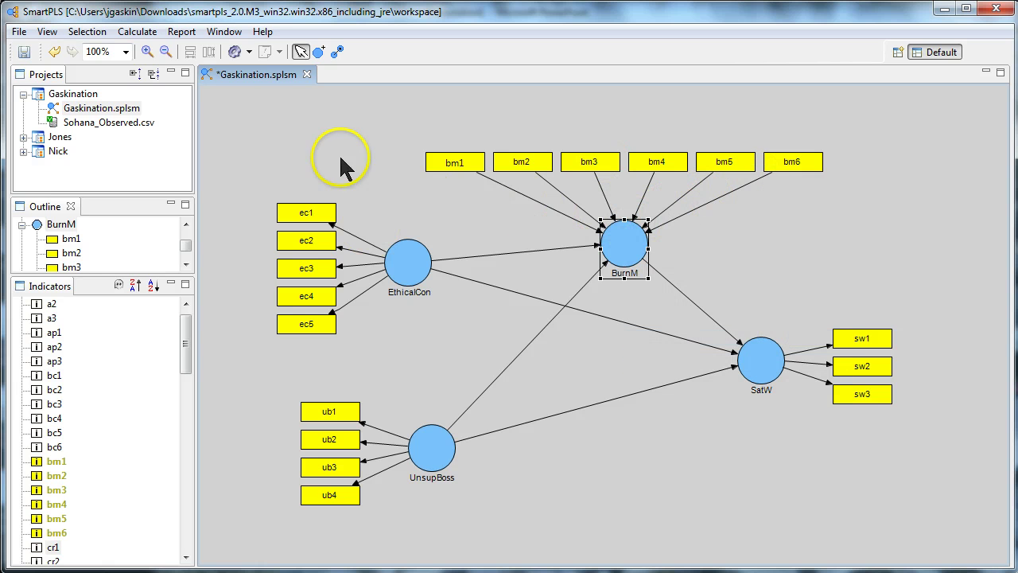
Step: Run the PLS algorithm with default settings, giving R² 0.402 for BurnM and 0.575 for SatW
left_click(235, 51)
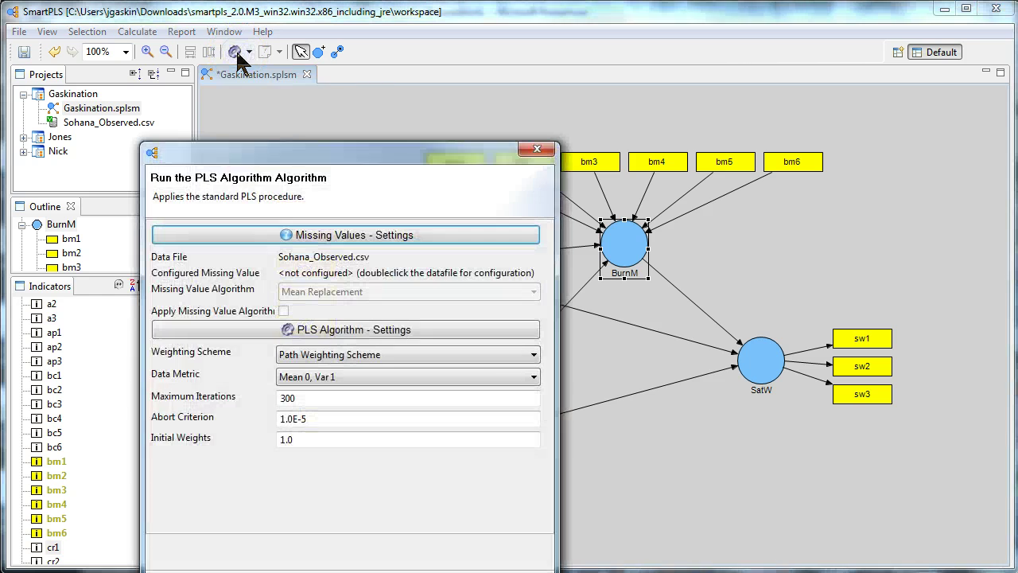
left_click_drag(333, 143, 326, 46)
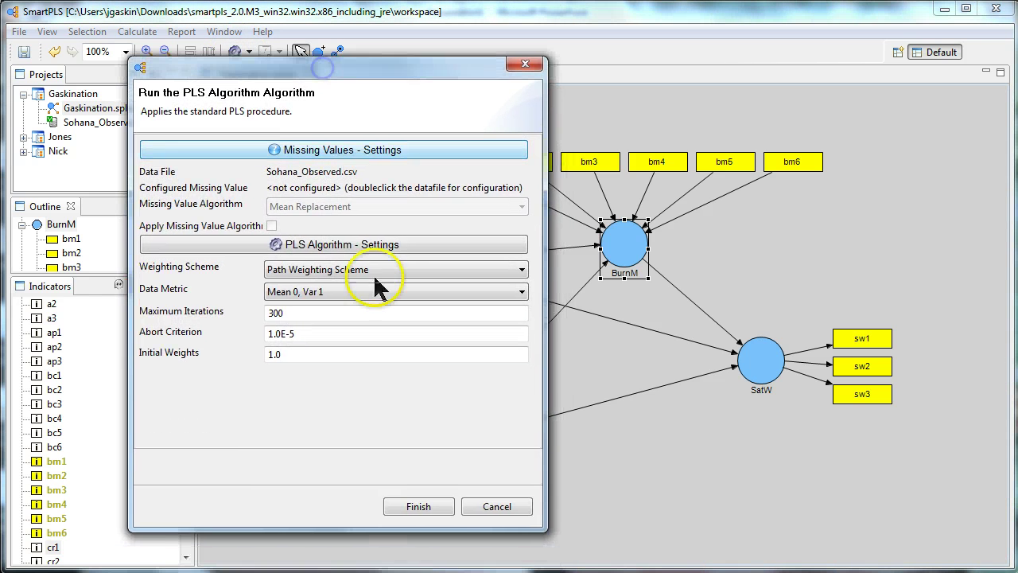
left_click(409, 505)
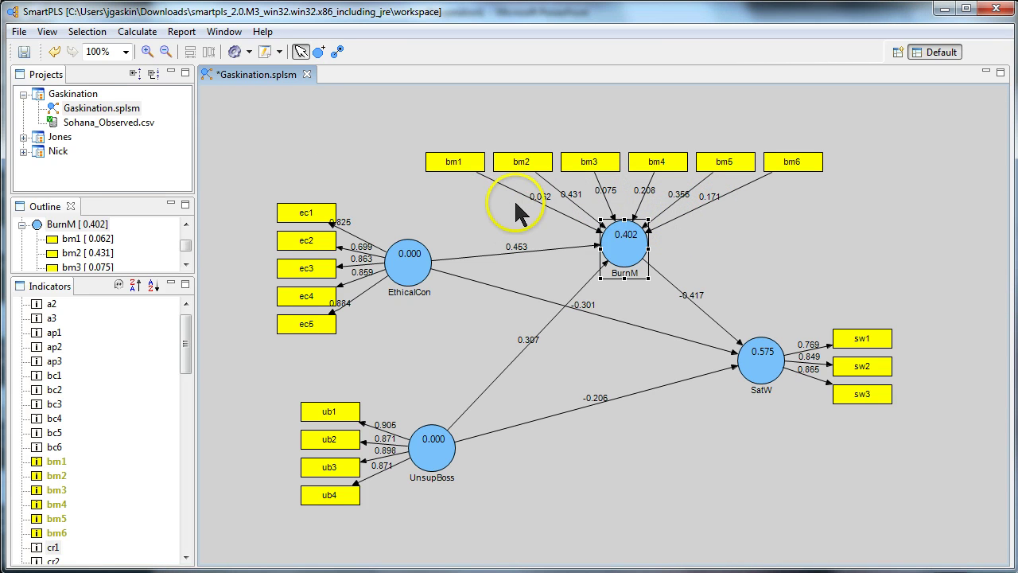
Step: Run bootstrapping with 100 cases and 500 samples to get t-values on all paths and loadings
left_click(249, 51)
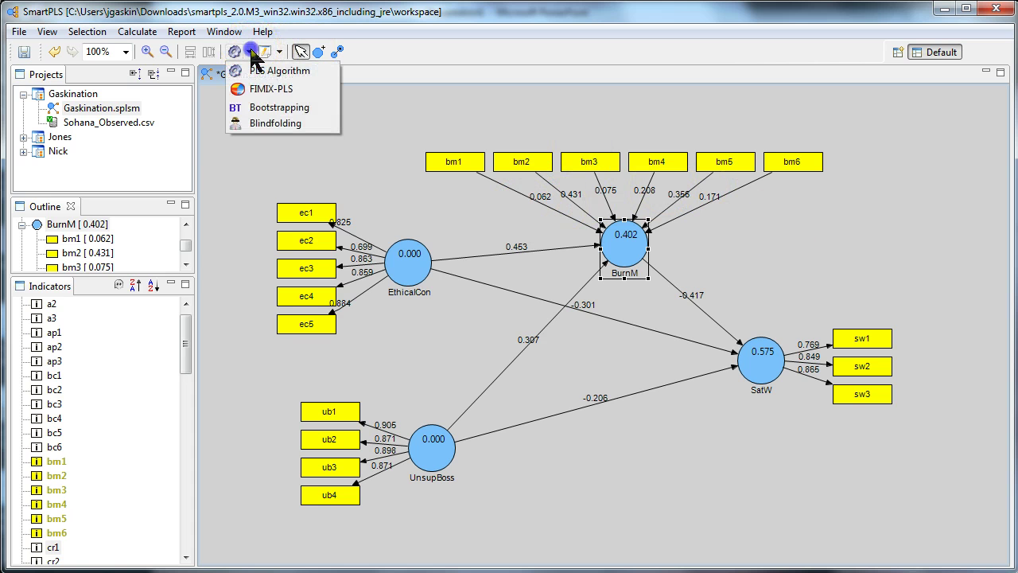
left_click(270, 109)
left_click_drag(448, 151, 436, 53)
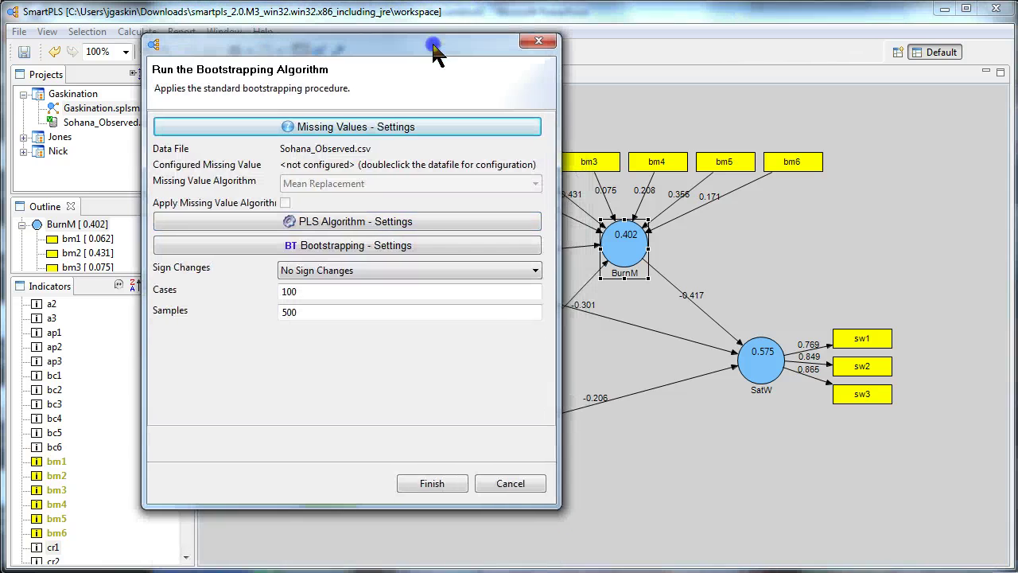
left_click(430, 483)
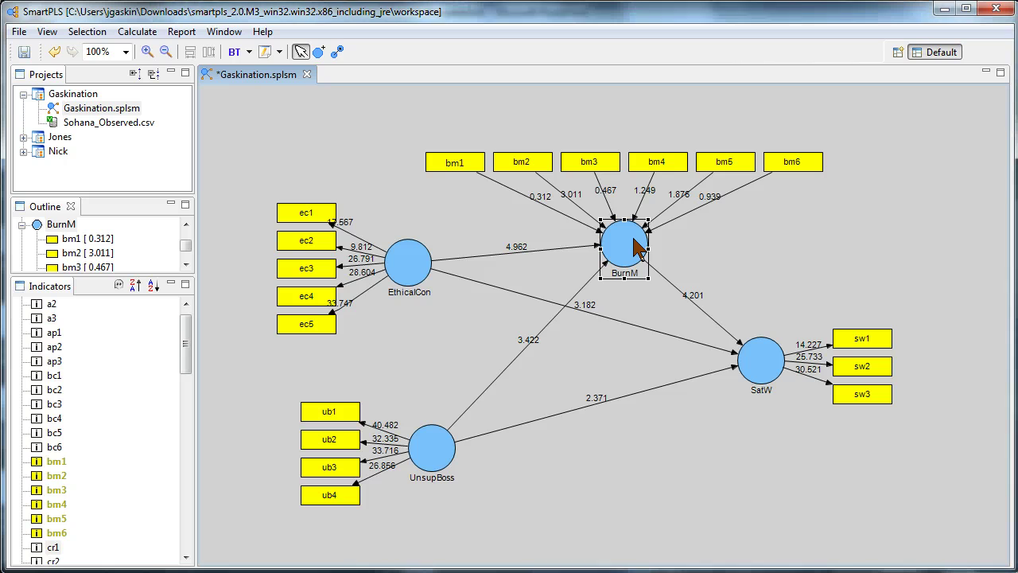
Step: Place three new latent constructs above bm1–bm6
left_click(320, 52)
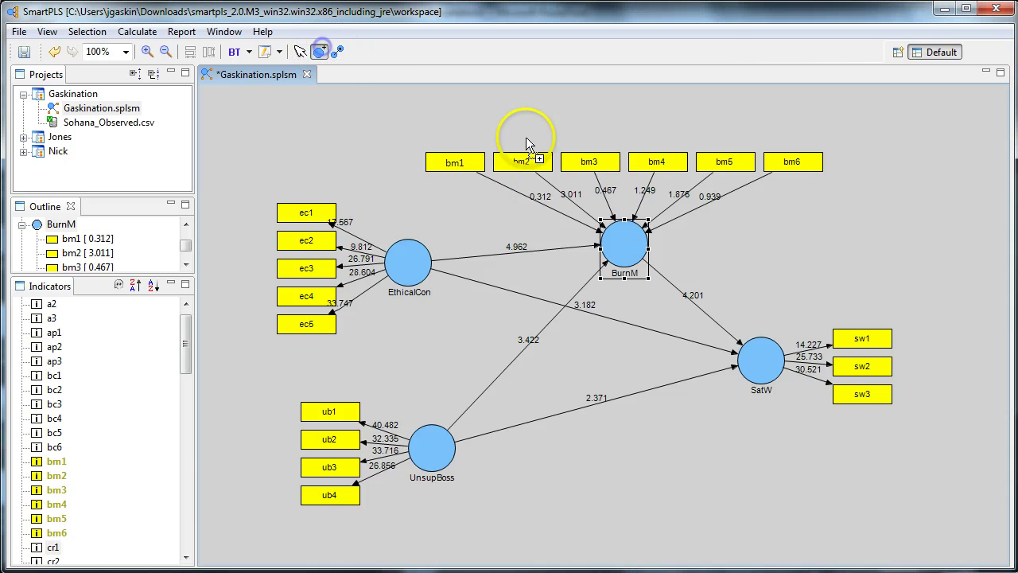
left_click(481, 112)
left_click(591, 105)
left_click(720, 106)
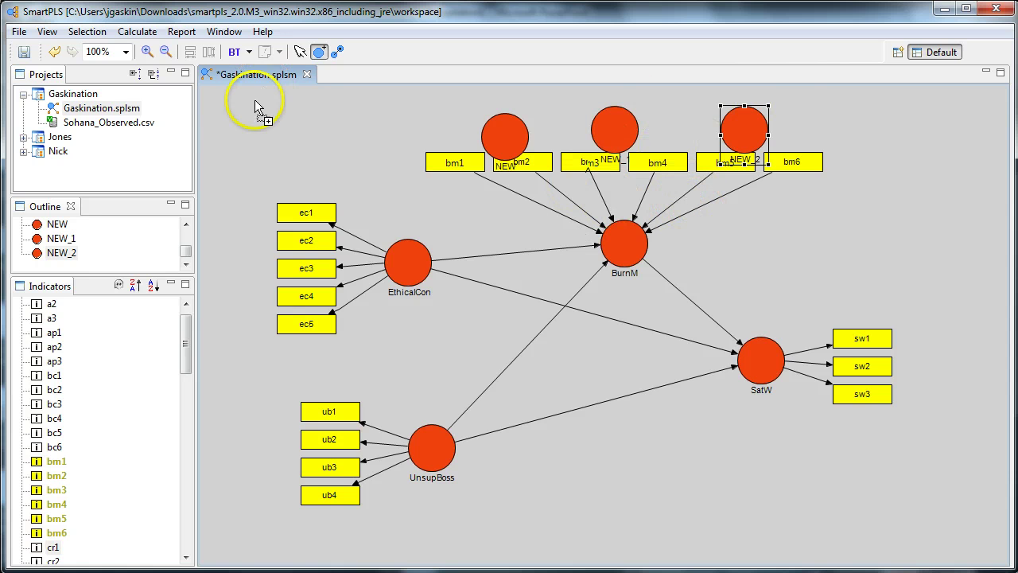
Step: Rename the three new constructs to BMa, BMb and BMc
left_click(300, 52)
right_click(513, 133)
left_click(580, 191)
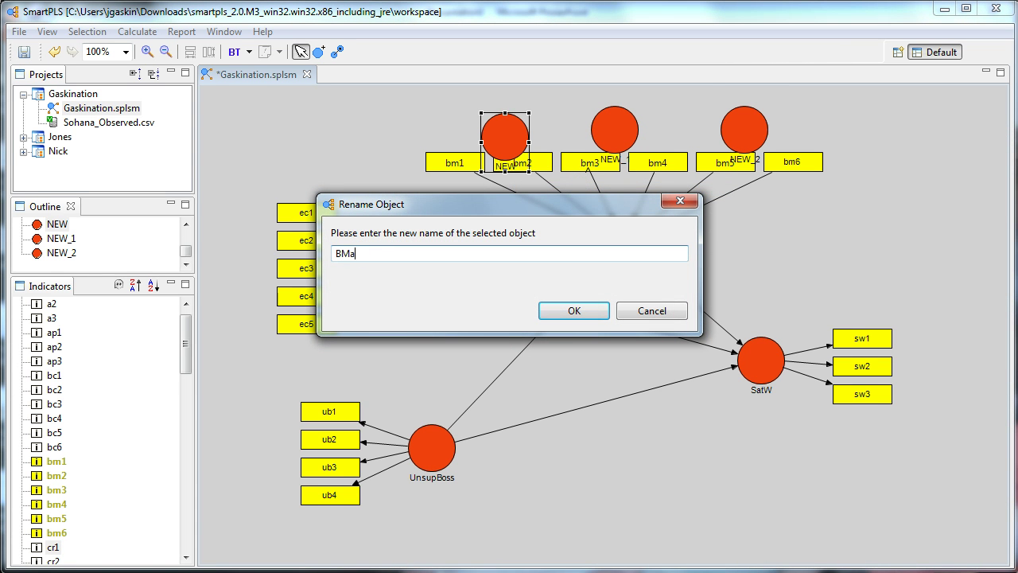
left_click(574, 311)
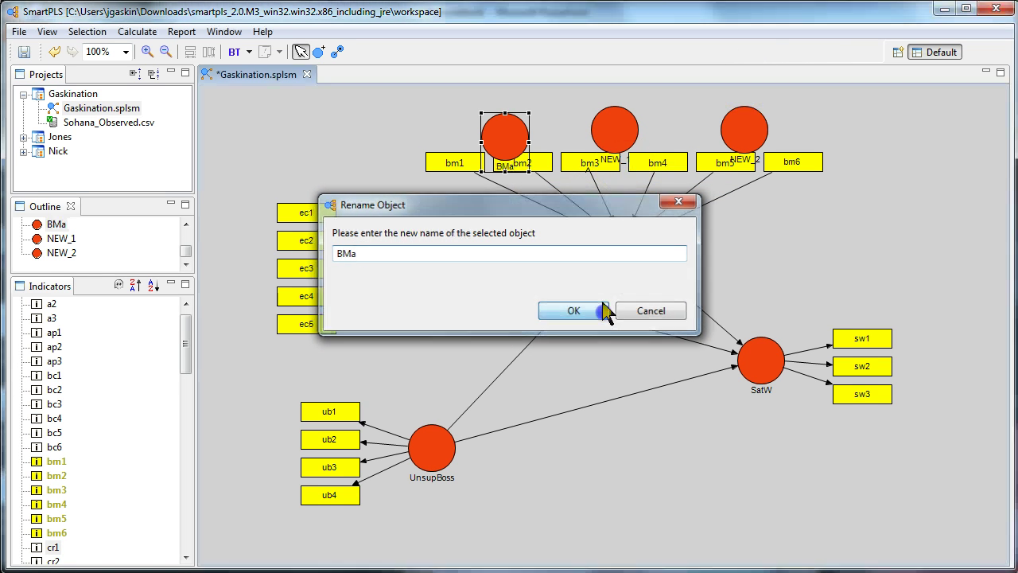
left_click(609, 137)
double_click(609, 137)
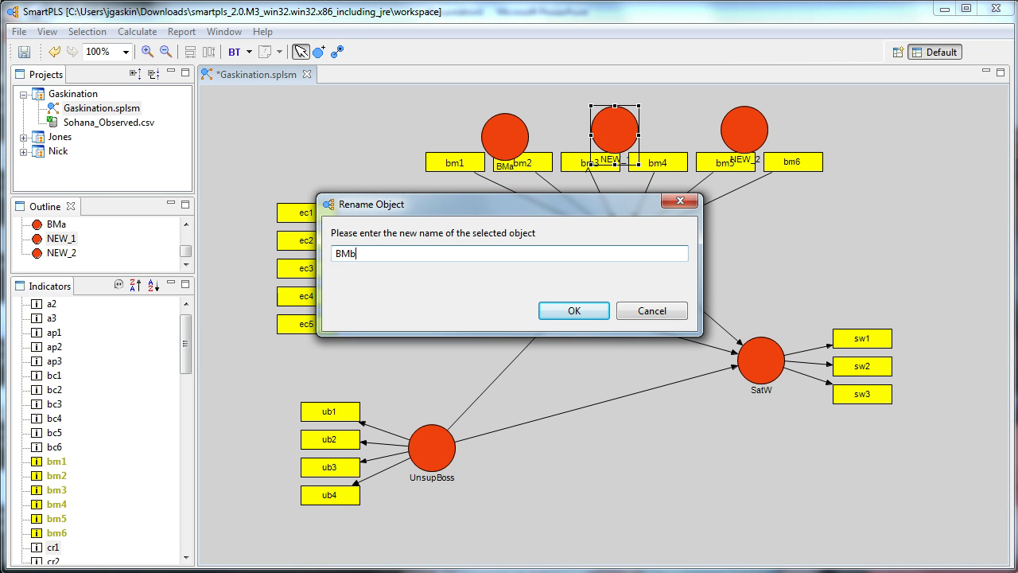
type("BMb")
key("Return")
left_click(731, 135)
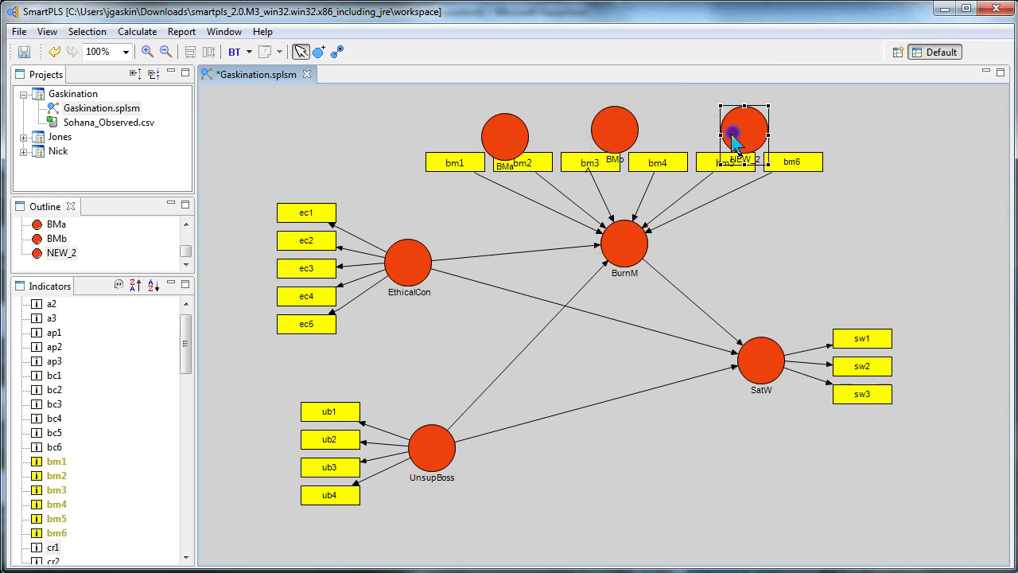
double_click(732, 139)
type("BMc")
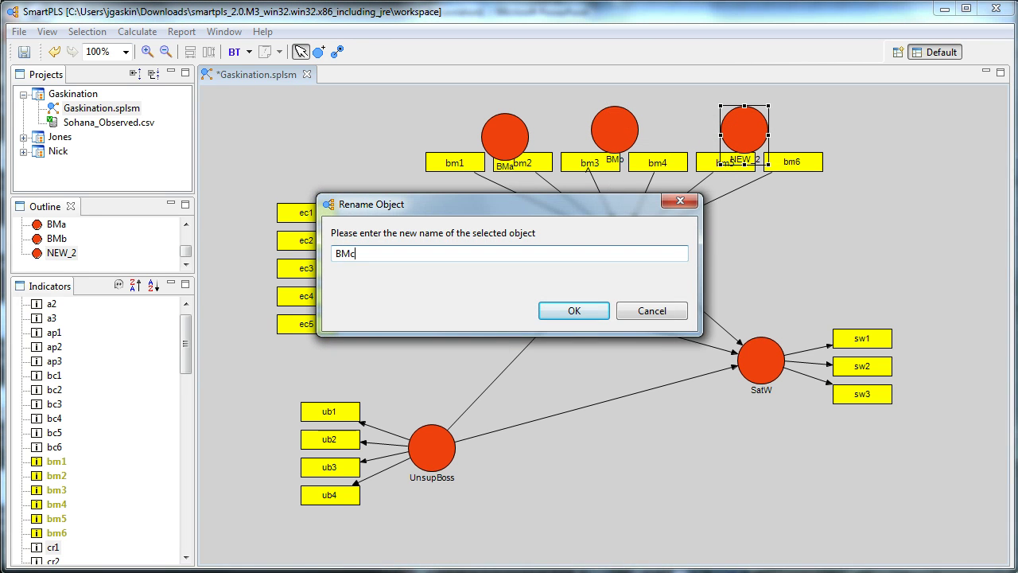
key("Return")
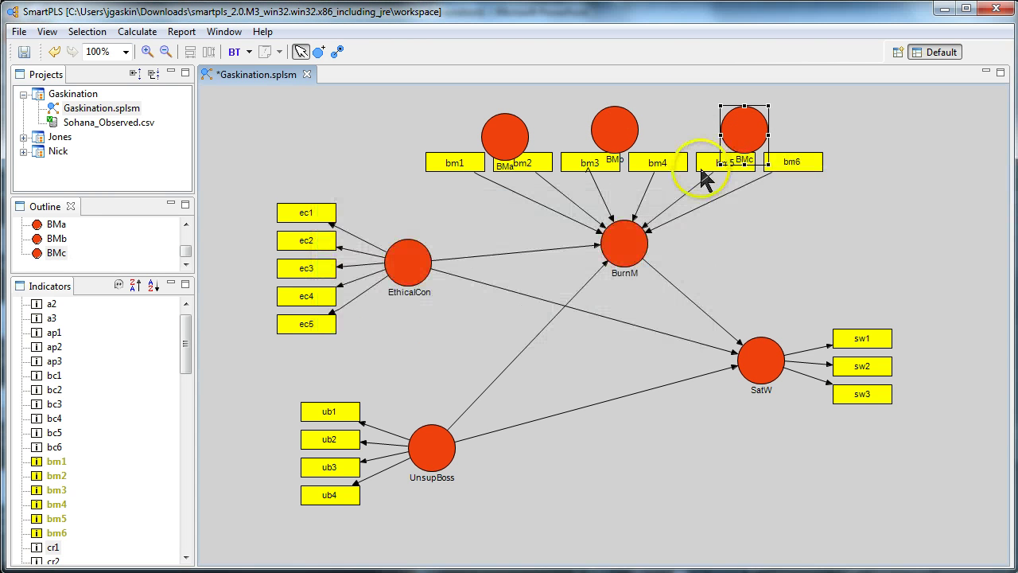
Step: Assign bm1–bm2 to BMa, bm3–bm4 to BMb and bm5–bm6 to BMc
left_click(58, 461)
left_click(63, 475, "shift")
left_click_drag(64, 469, 505, 135)
left_click(64, 490)
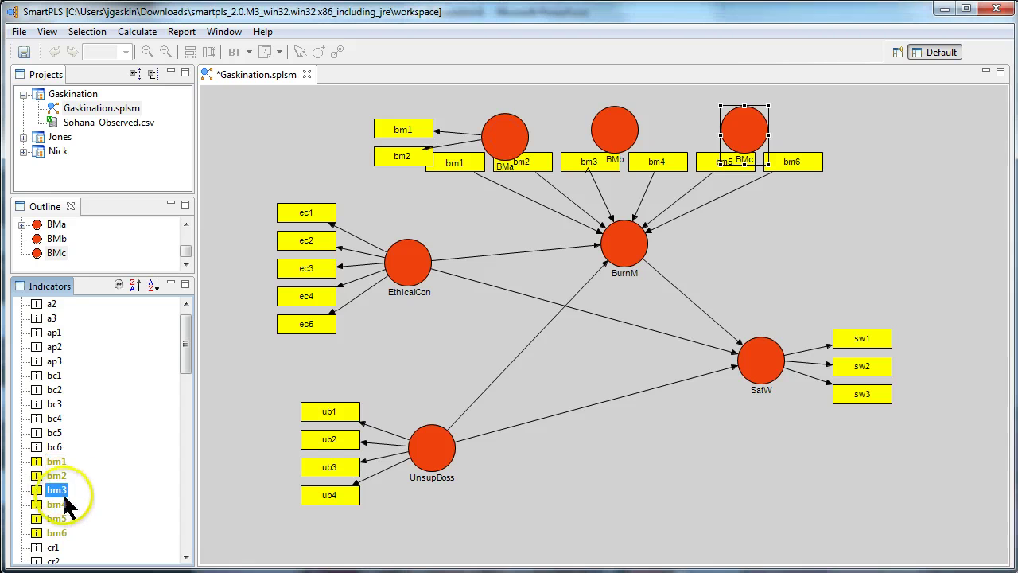
left_click(63, 503, "shift")
left_click_drag(63, 503, 611, 131)
left_click(60, 518)
left_click(62, 533, "shift")
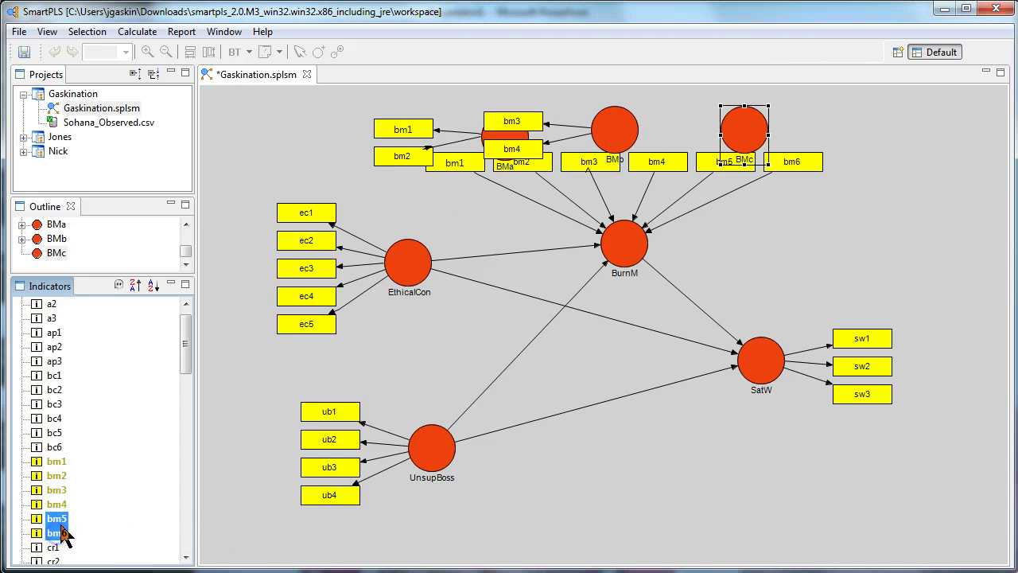
left_click_drag(68, 537, 751, 146)
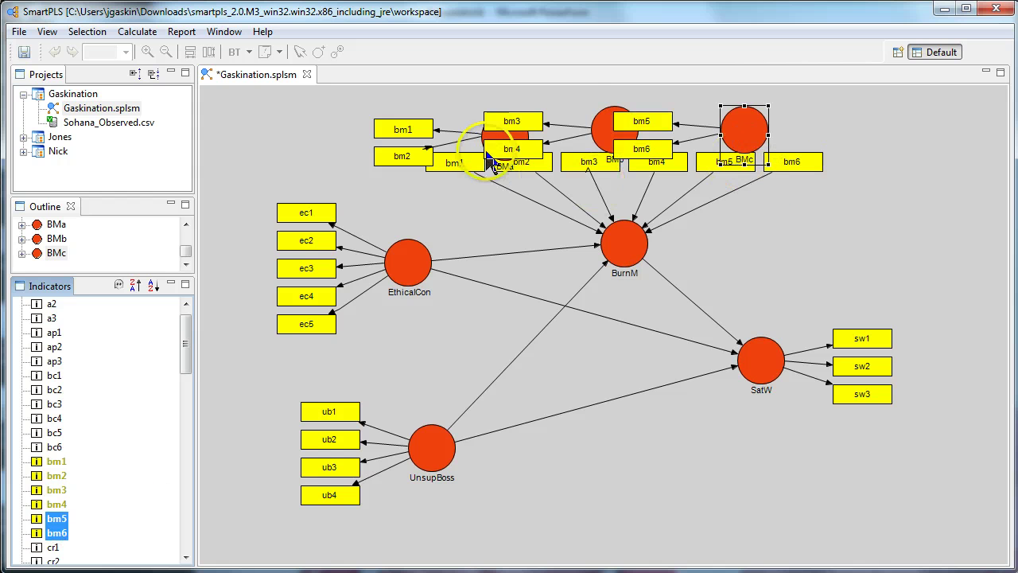
Step: Hide the indicator boxes of BMb, BMa and BMc
left_click(601, 123)
right_click(602, 127)
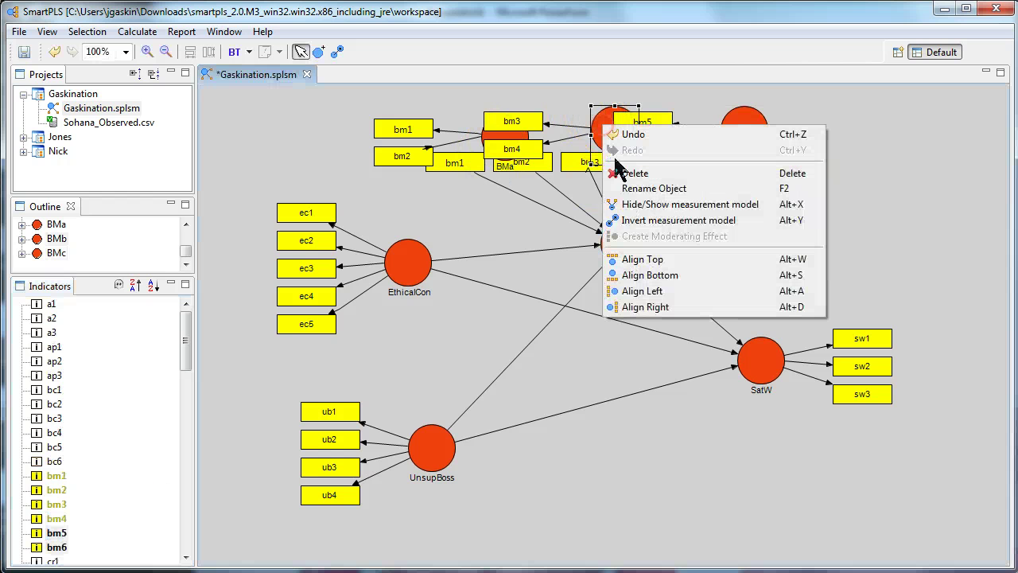
left_click(673, 200)
right_click(496, 133)
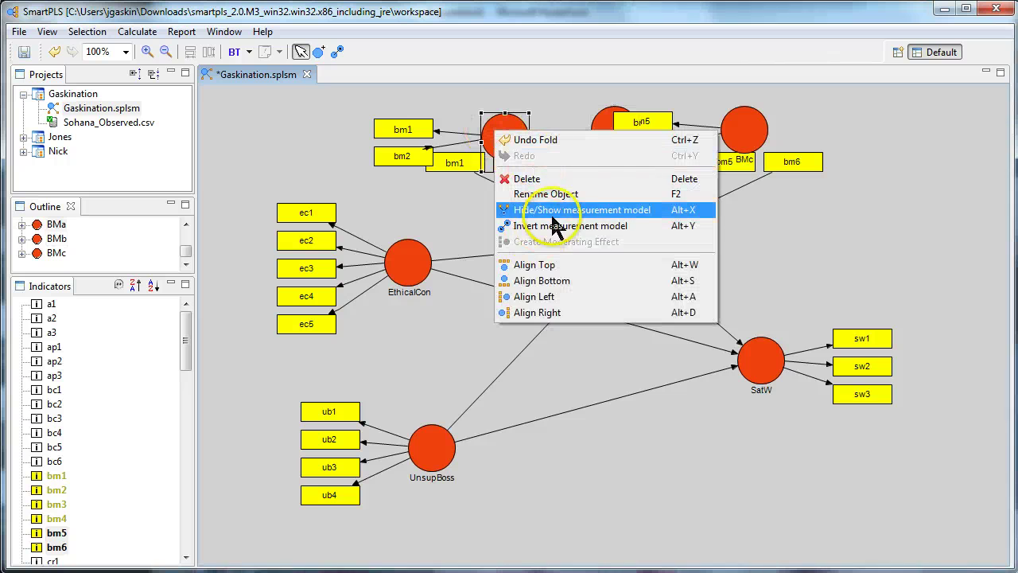
left_click(628, 211)
right_click(719, 131)
left_click(812, 210)
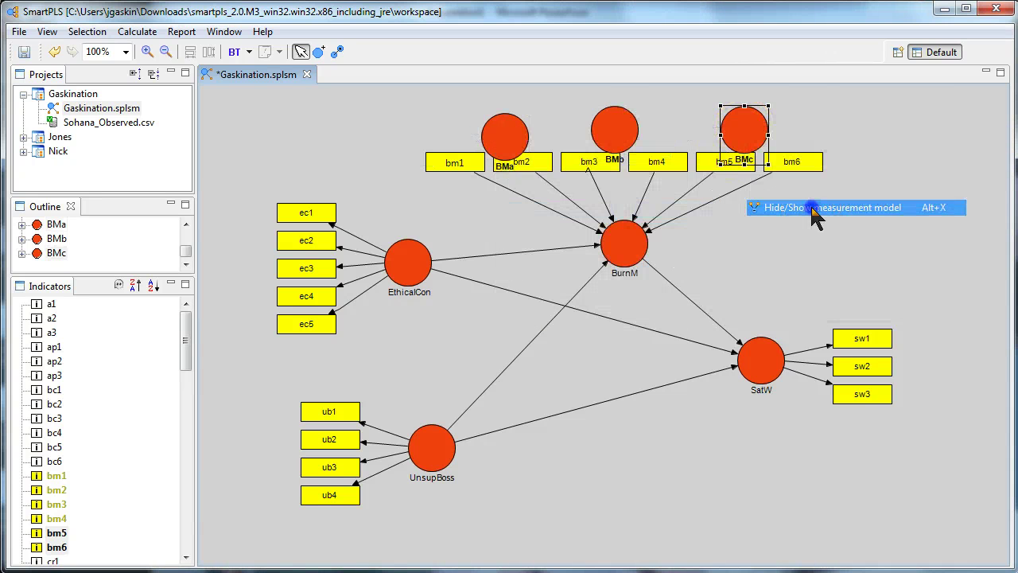
right_click(624, 234)
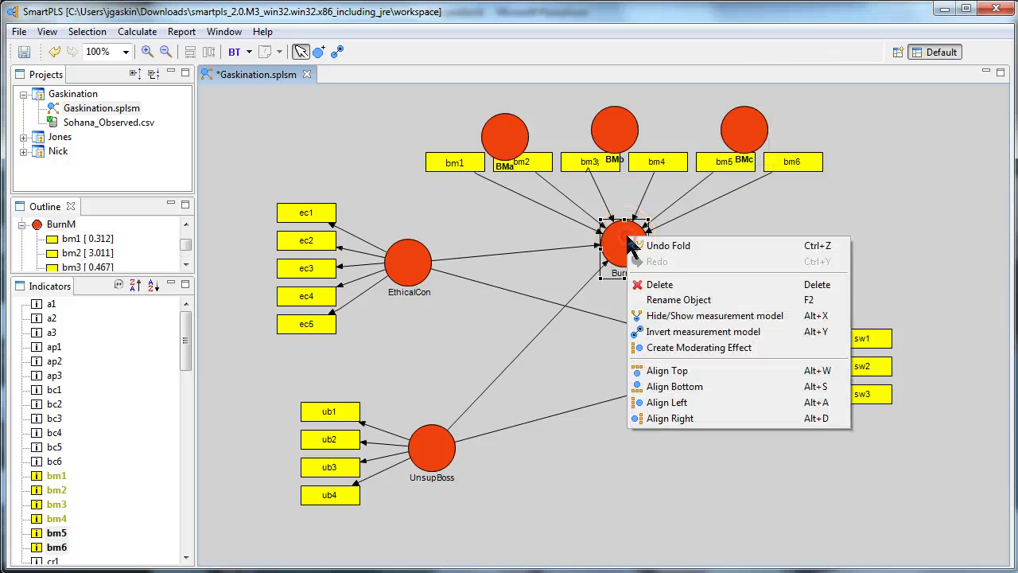
left_click(710, 322)
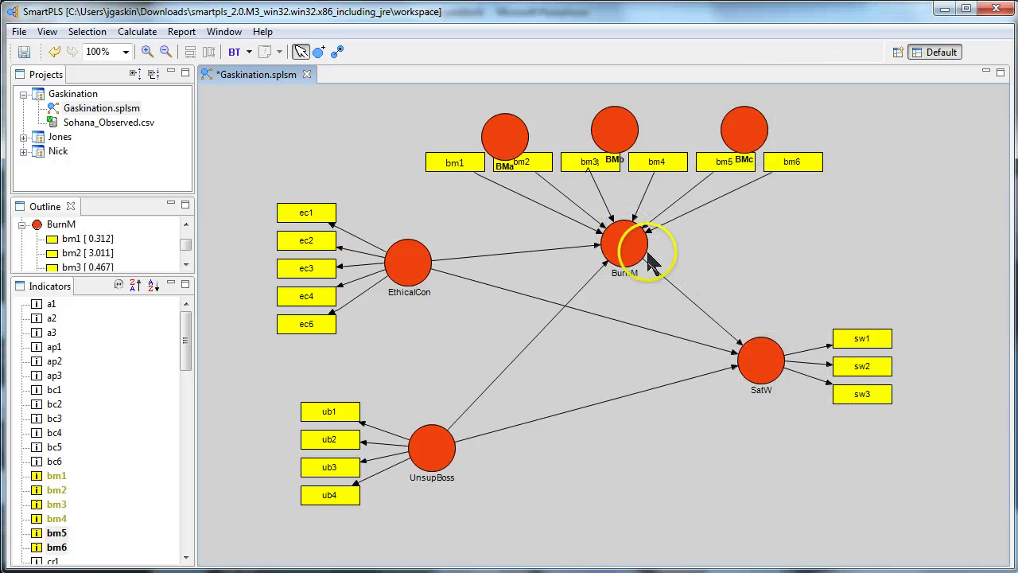
Step: Invert BurnM back so its arrows point out to bm1–bm6, then select BMa, BMb, BMc and BurnM
right_click(635, 253)
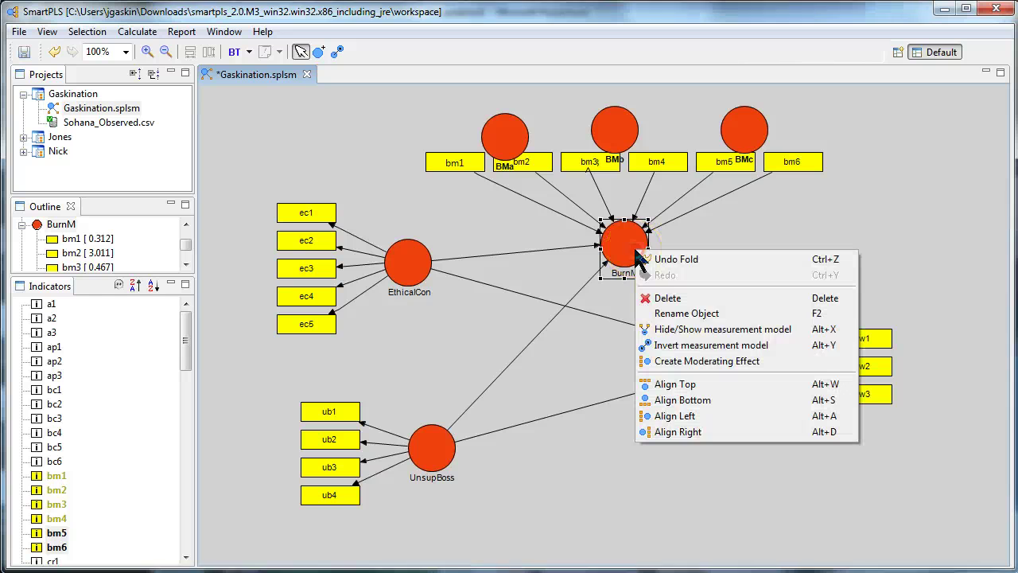
left_click(725, 348)
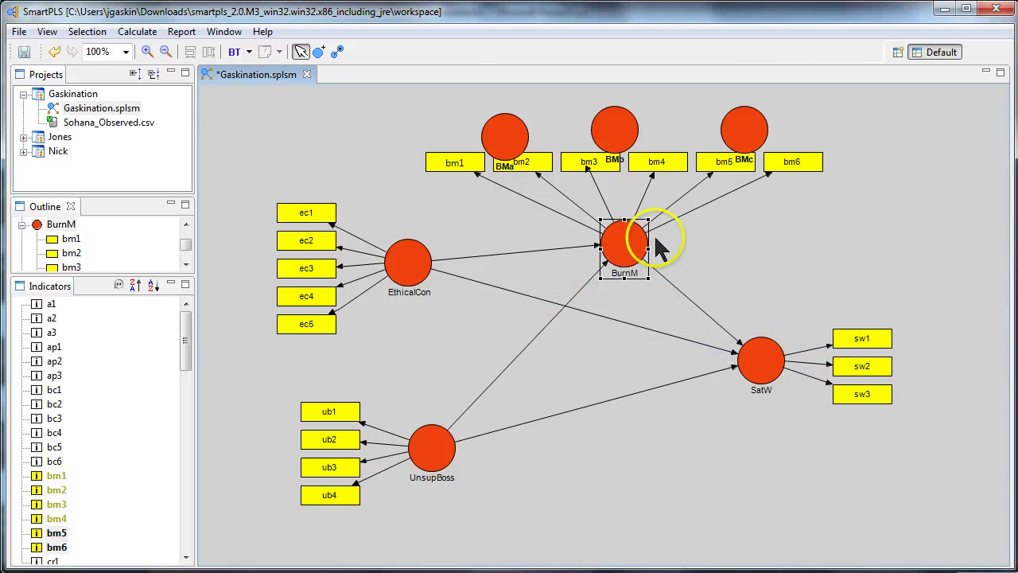
left_click(499, 130)
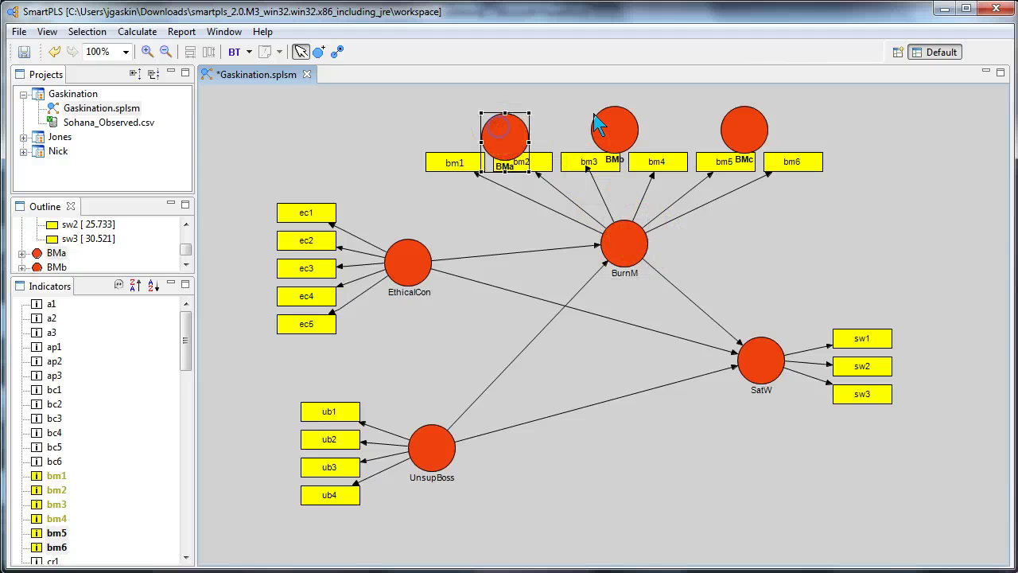
left_click(597, 120)
left_click(748, 121)
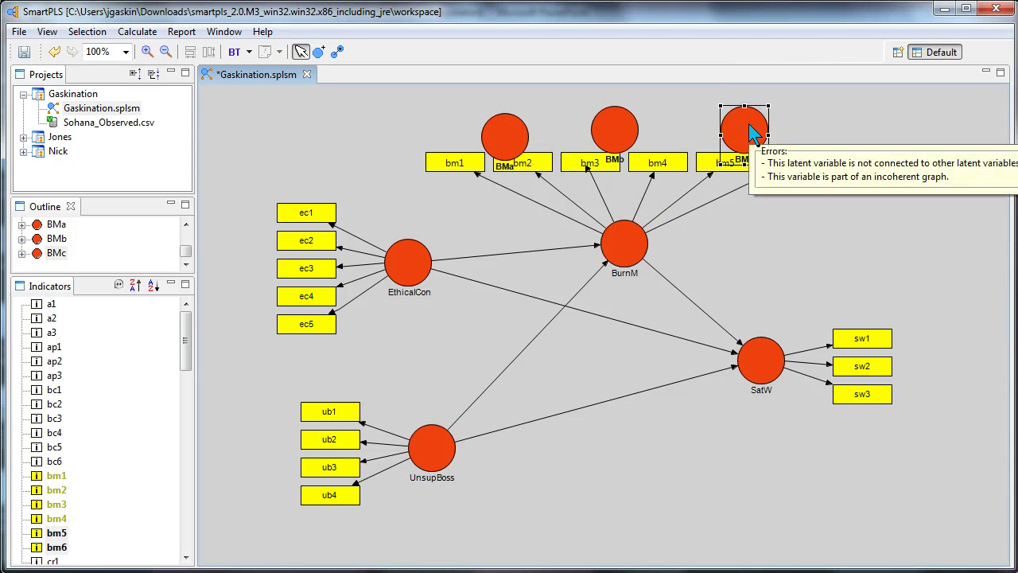
left_click(619, 237)
left_click(605, 250)
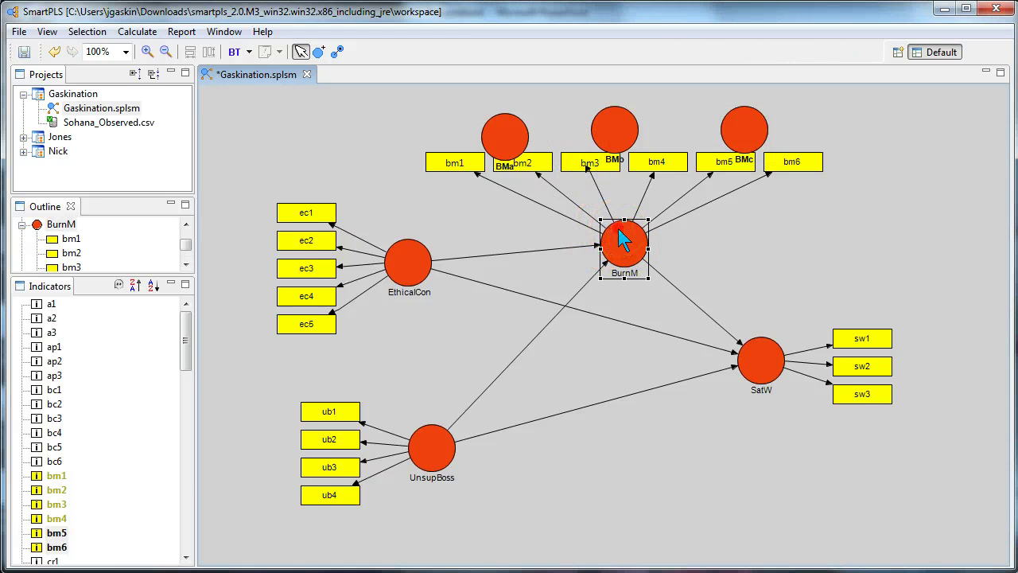
right_click(618, 228)
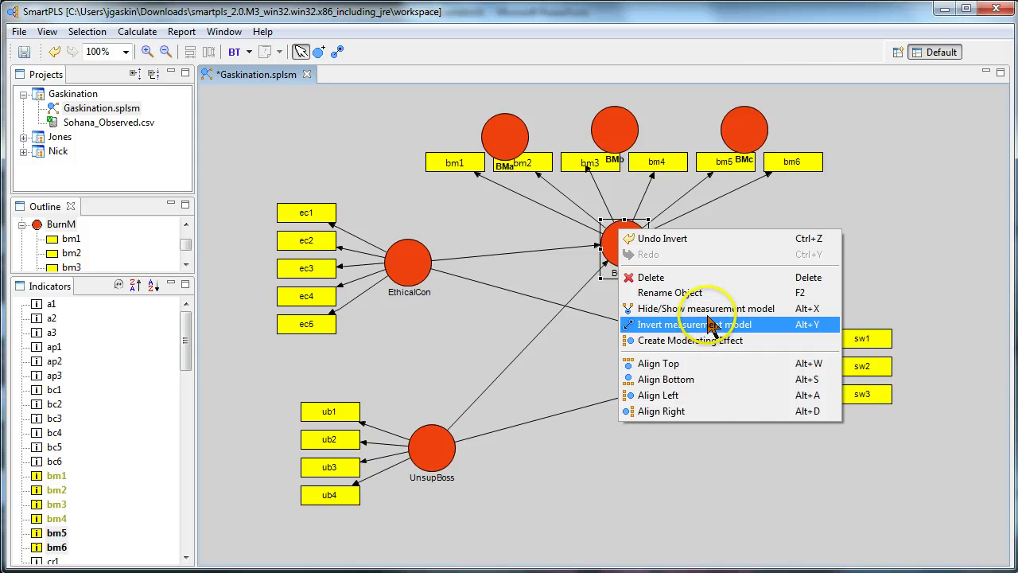
Step: Hide bm1–bm6 under BurnM and connect BMa, BMb and BMc to BurnM with paths
left_click(693, 308)
left_click(338, 52)
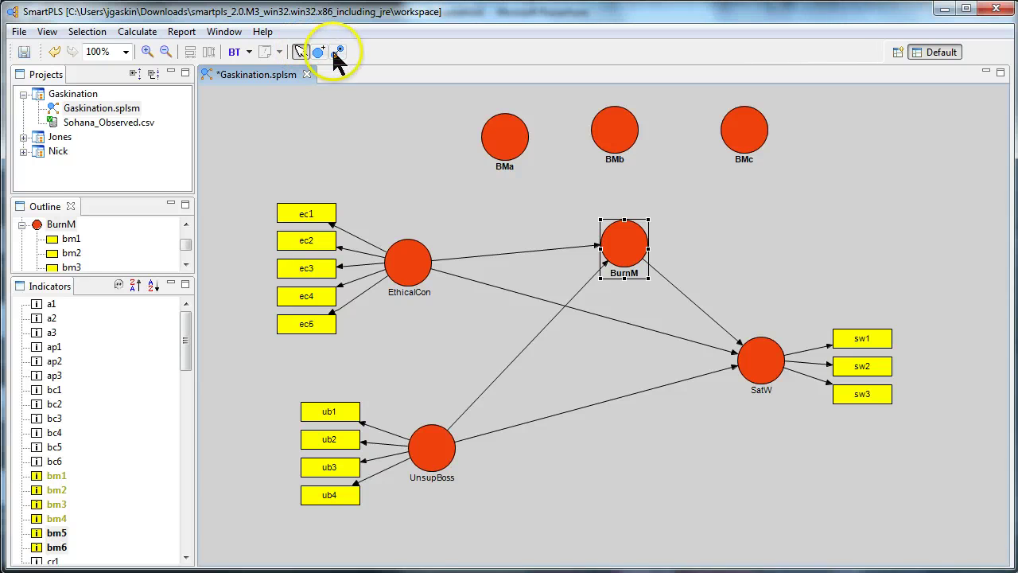
left_click(509, 142)
left_click(614, 230)
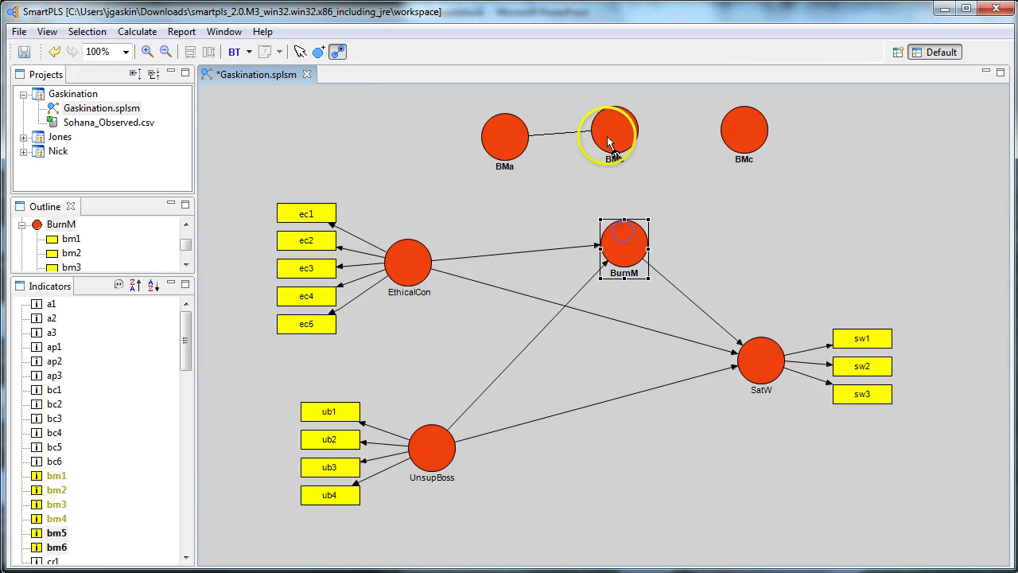
left_click(612, 132)
left_click(618, 231)
left_click(745, 135)
left_click(645, 237)
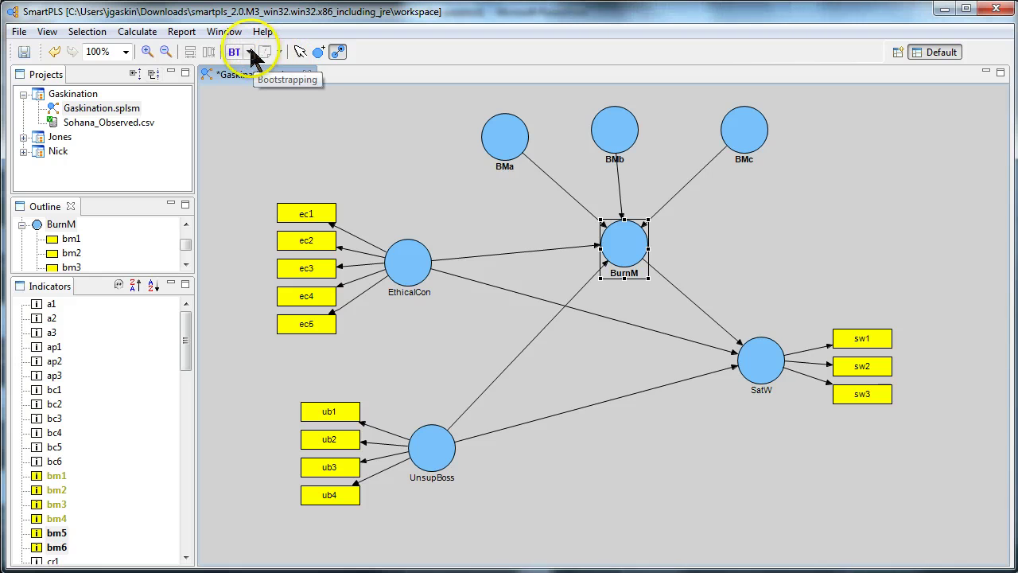
Step: Rerun the PLS algorithm, giving BurnM R² 1.000 and paths BMa 0.459, BMb 0.263, BMc 0.499
left_click(250, 52)
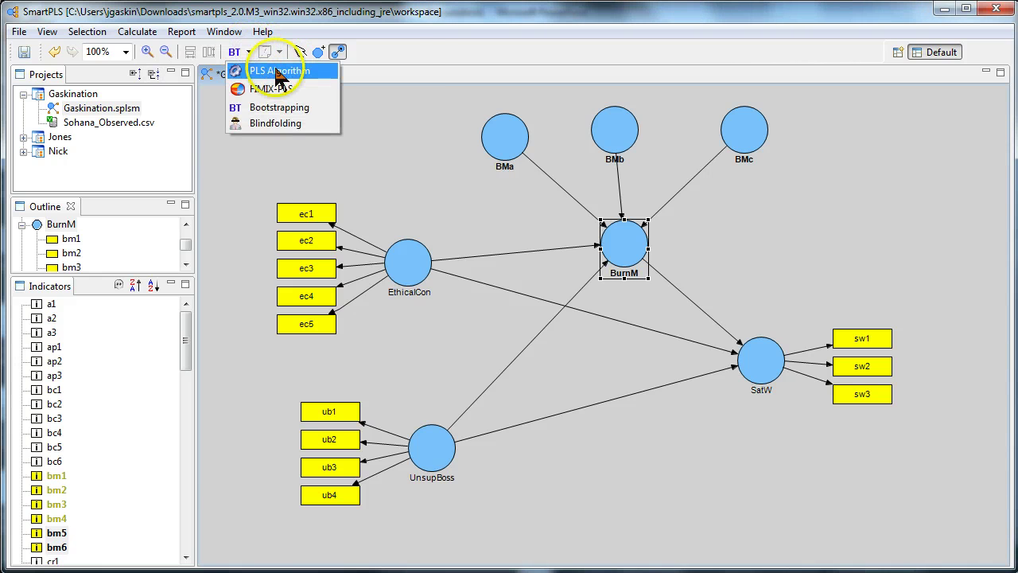
left_click(258, 70)
left_click(319, 473)
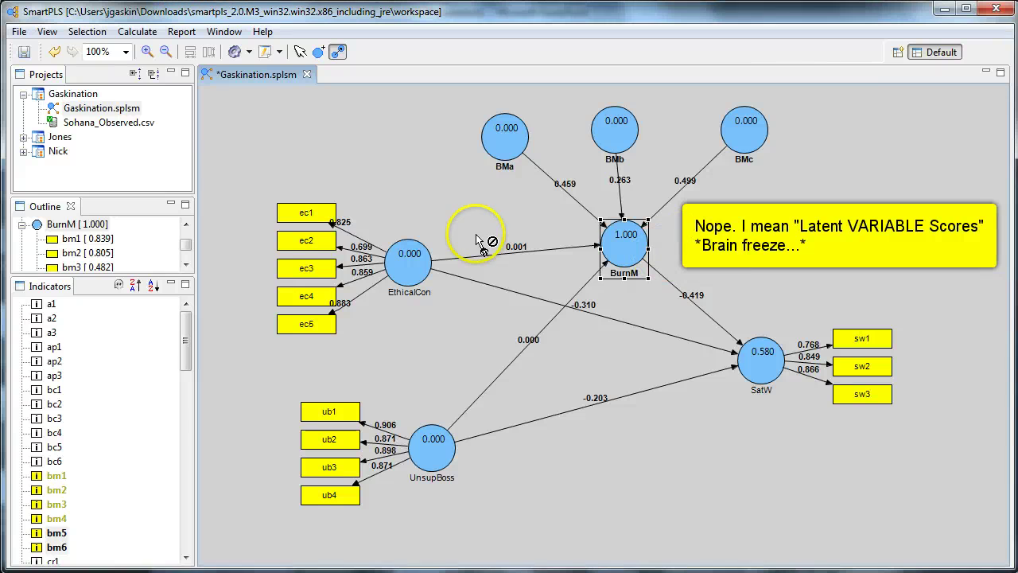
Step: Show the Default Report's Latent Variable Scores table and select all of its contents
left_click(279, 51)
left_click(359, 92)
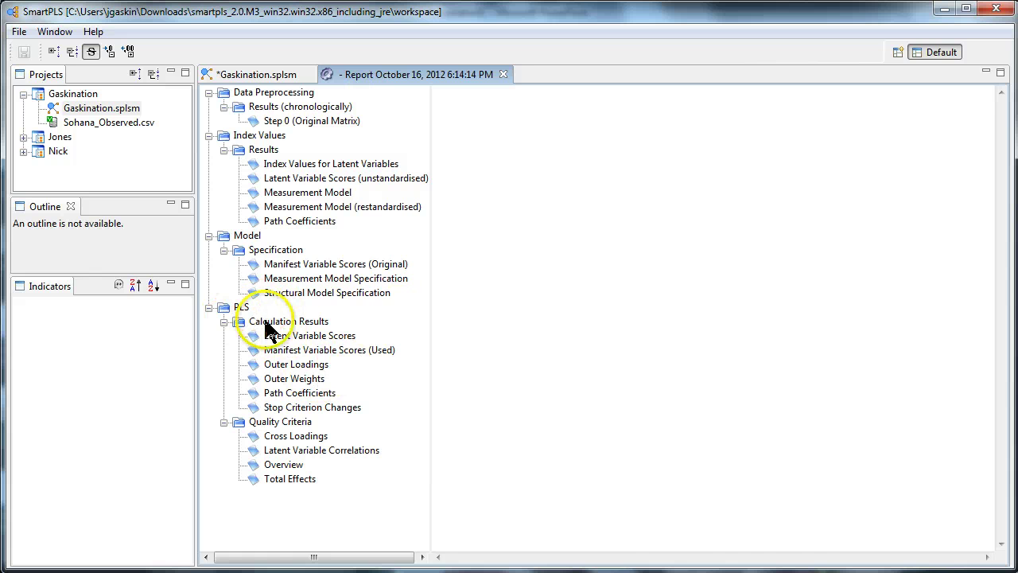
left_click(333, 341)
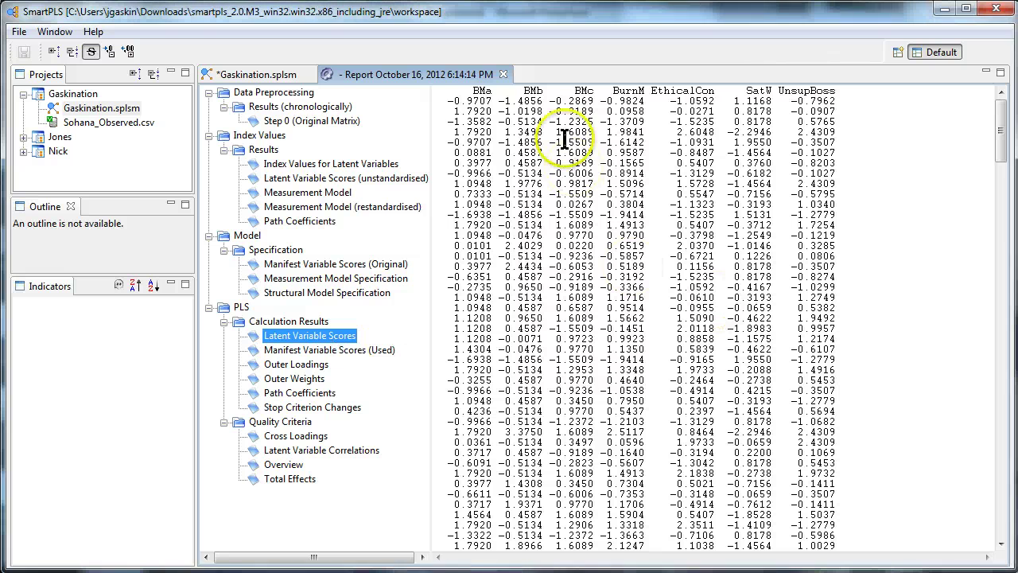
left_click(443, 96)
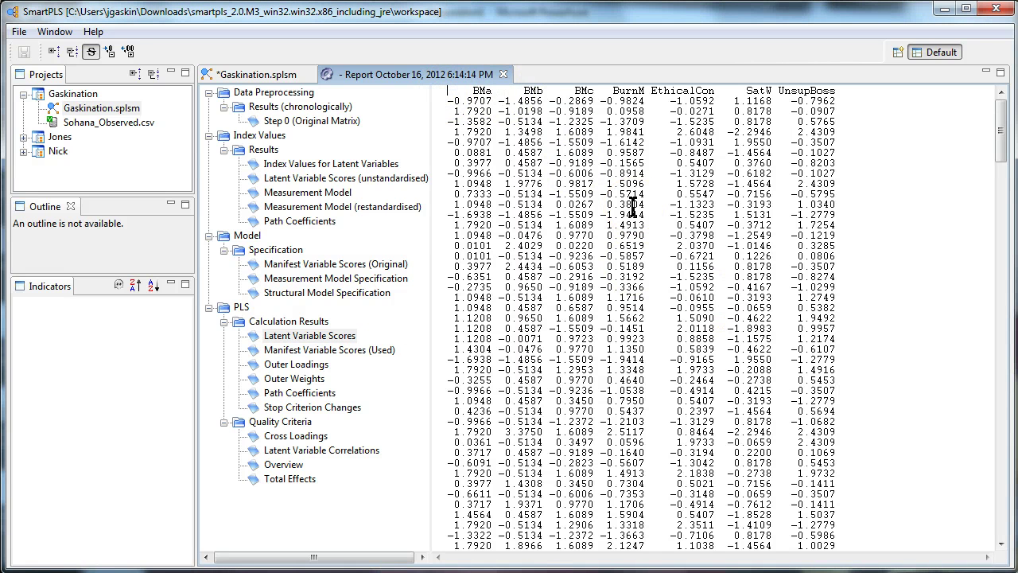
key("ctrl+a")
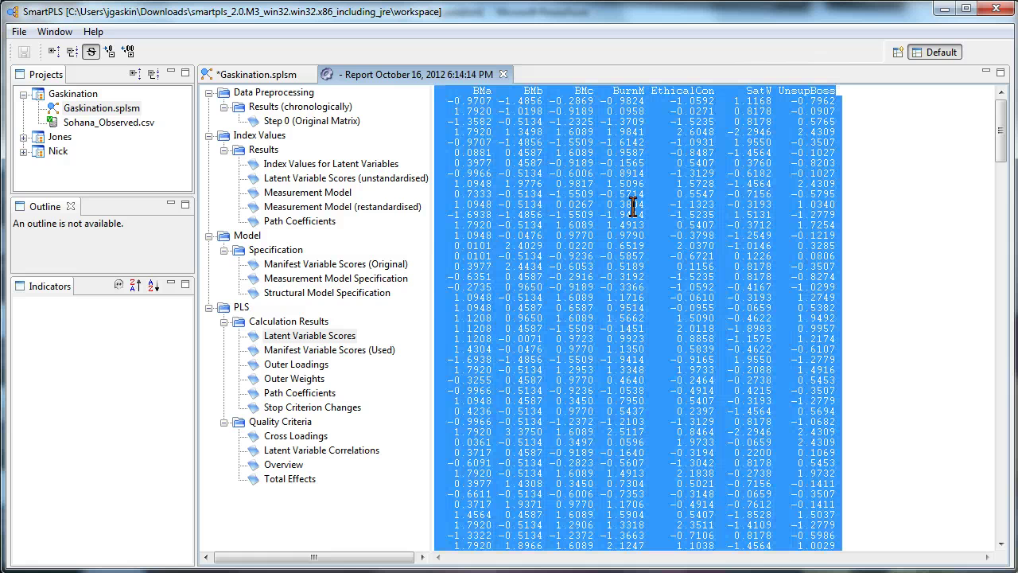
left_click(432, 277)
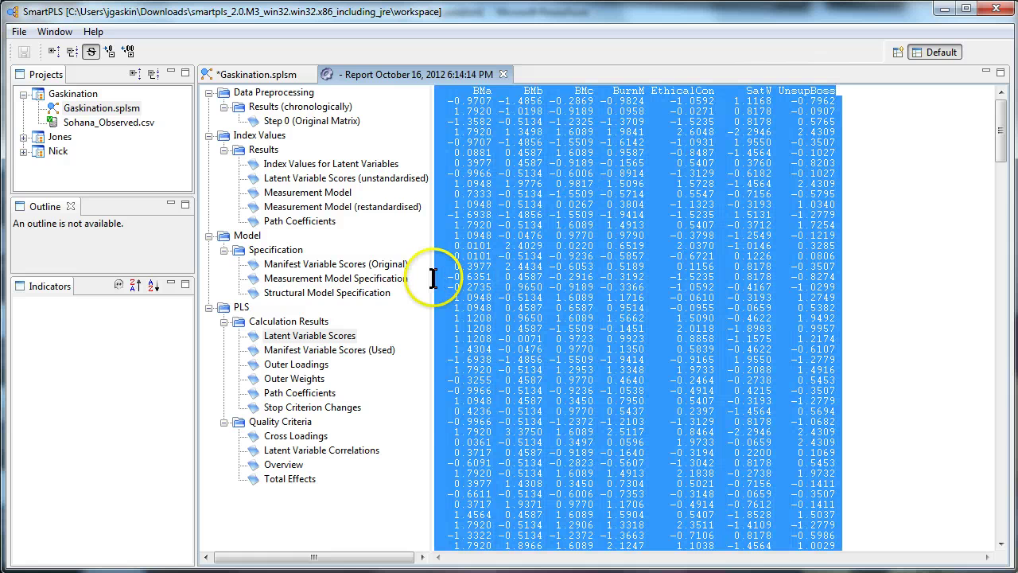
Step: Paste the scores into a blank Excel sheet and delete columns A–D
key("alt+Tab")
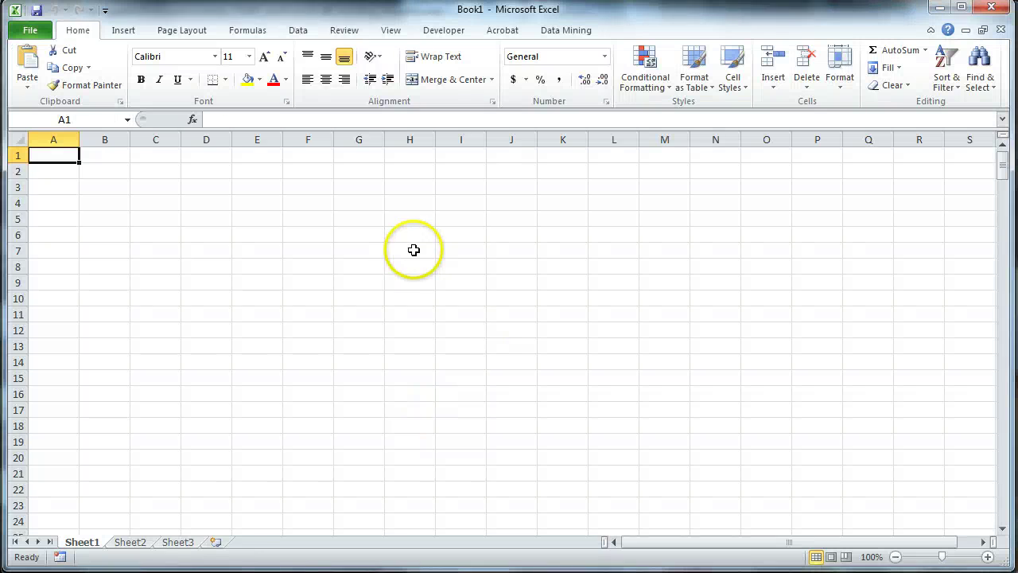
key("ctrl+v")
left_click_drag(60, 139, 216, 135)
key("ctrl+minus")
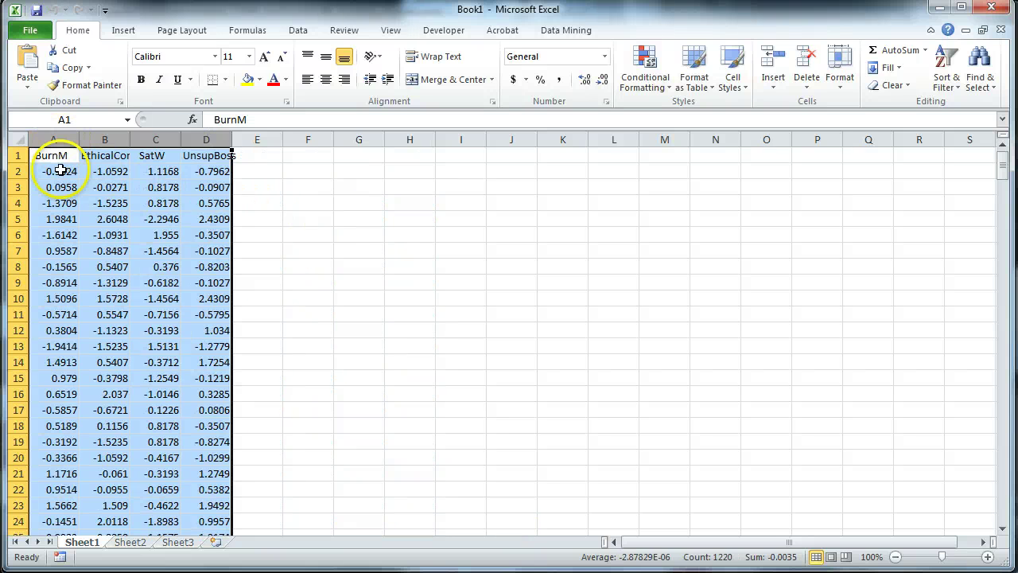
Step: Copy the BurnM, EthicalCon, SatW and UnsupBoss scores (A1:D305) and bring up the Statwiki data folder
left_click_drag(52, 156, 226, 164)
key("ctrl+shift+Down")
key("ctrl+c")
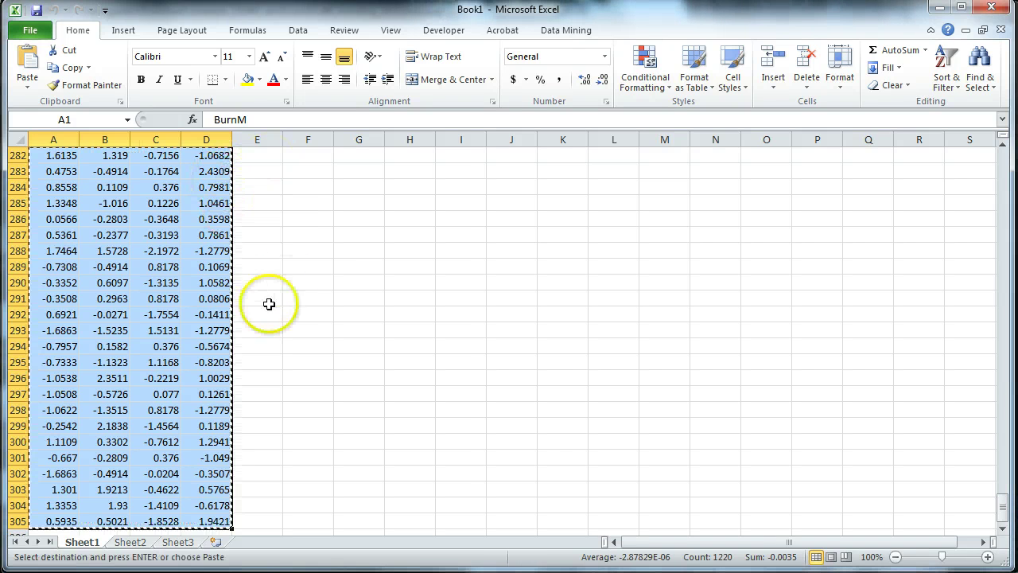
key("alt+Tab")
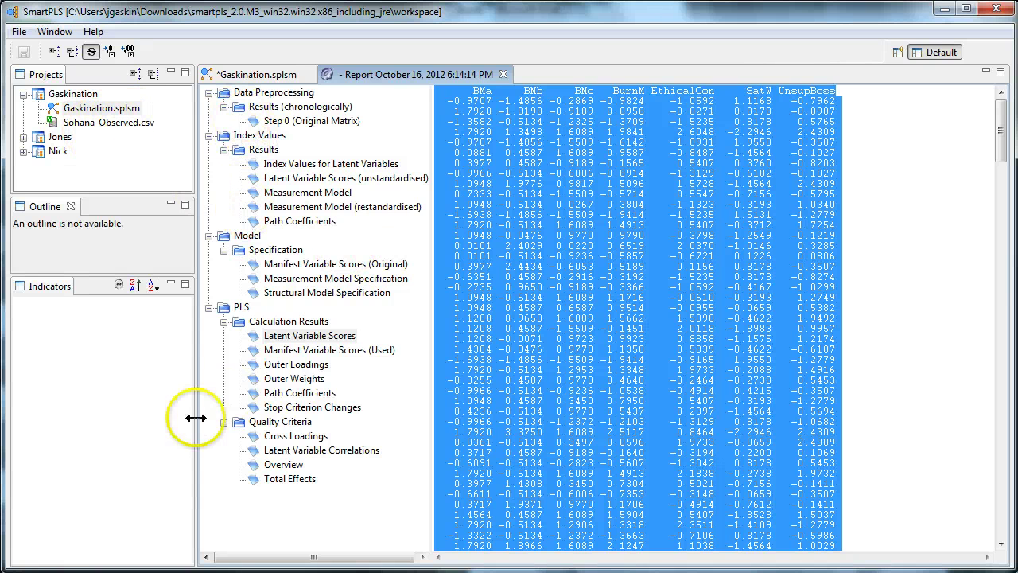
key("alt+Tab")
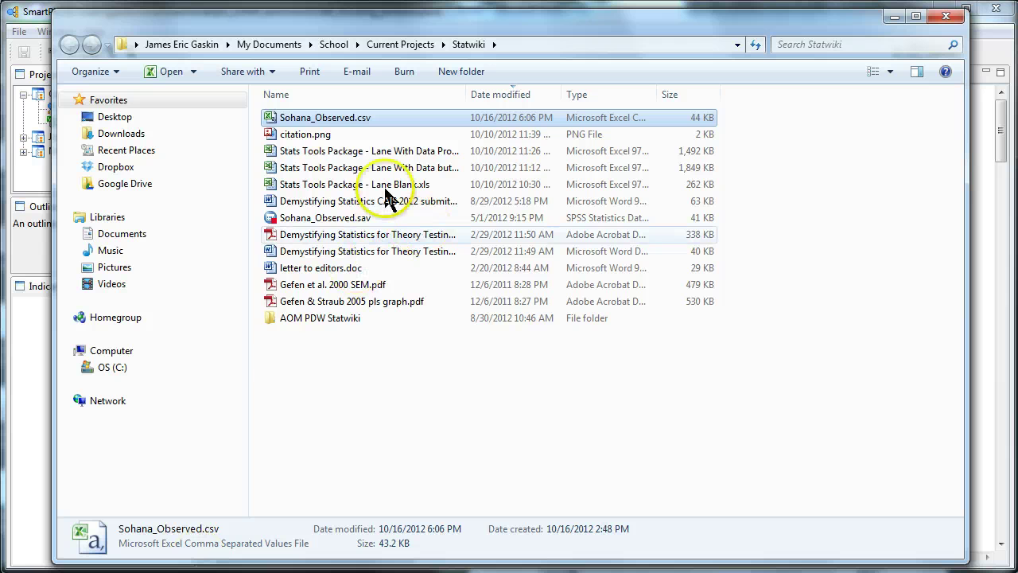
Step: In Sohana_Observed.csv, insert the copied BurnM, EthicalCon, SatW and UnsupBoss score columns before column A
double_click(352, 117)
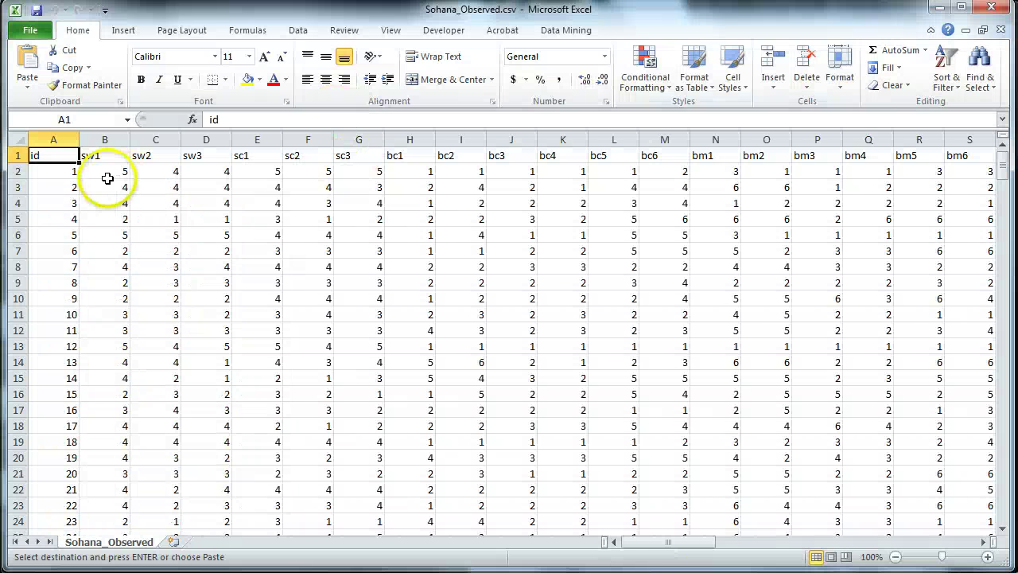
left_click(51, 137)
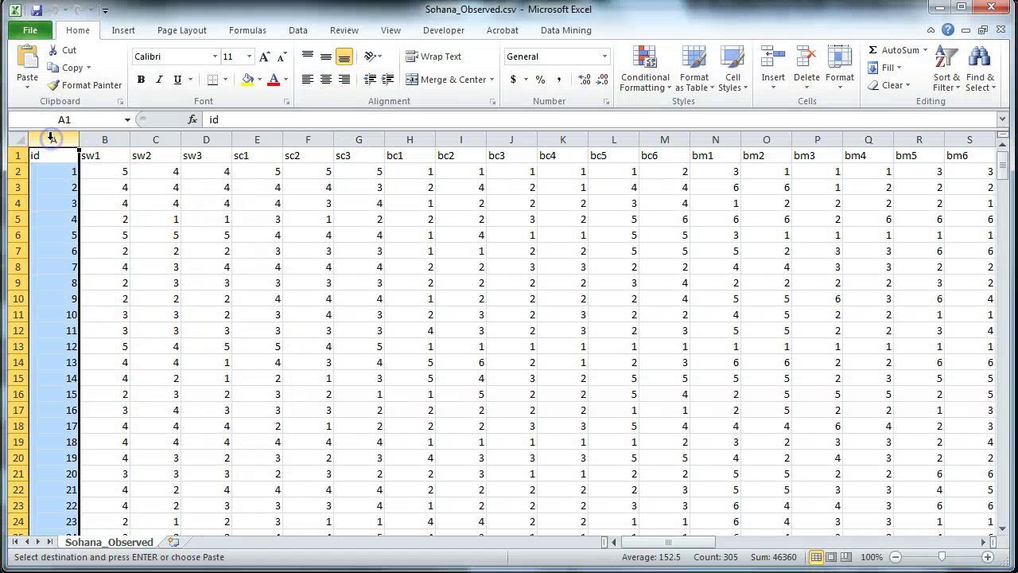
right_click(51, 136)
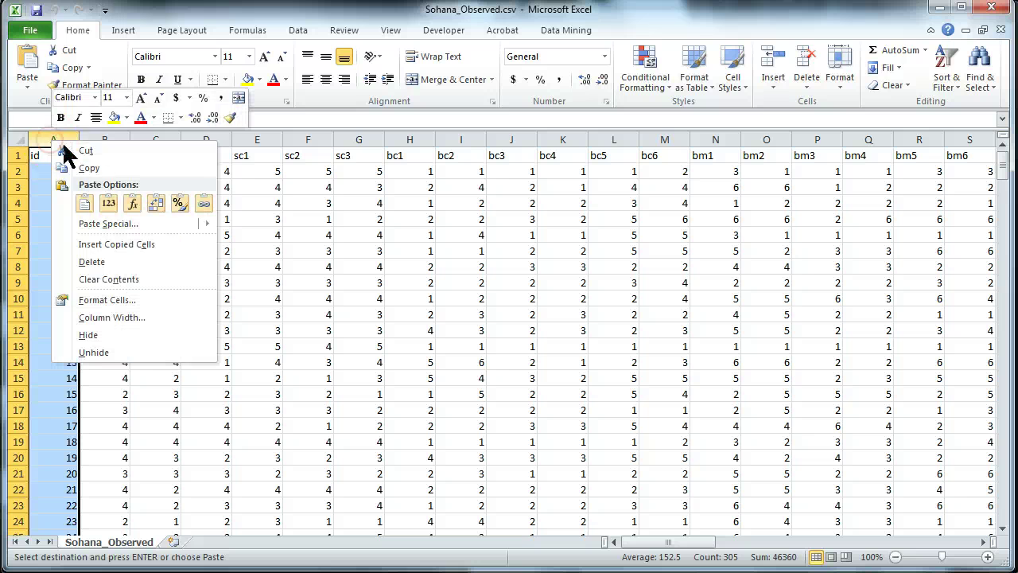
left_click(149, 246)
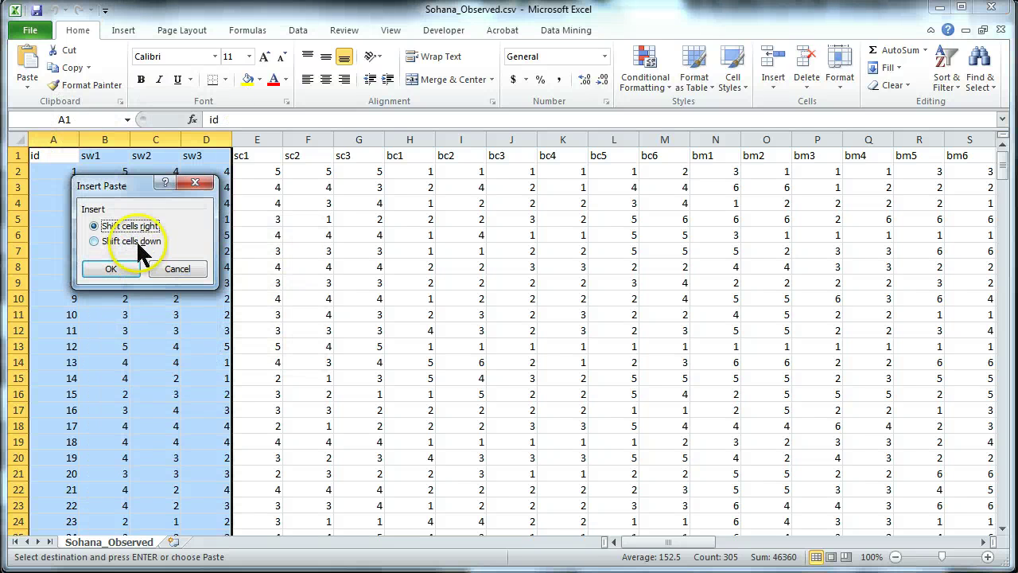
left_click(111, 268)
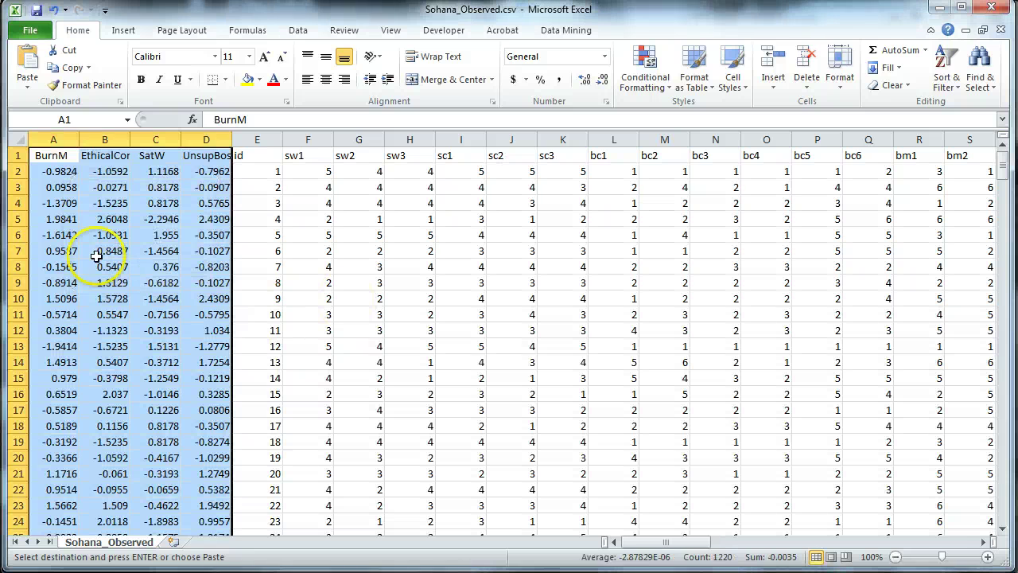
left_click(58, 172)
left_click(53, 156)
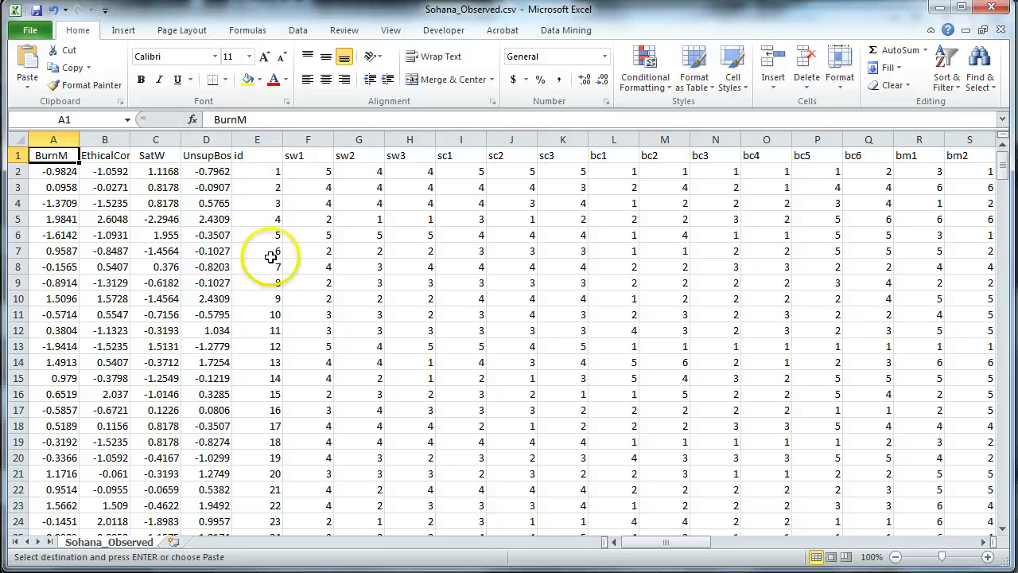
Step: Save Sohana_Observed.csv, keeping it in CSV format
left_click(36, 10)
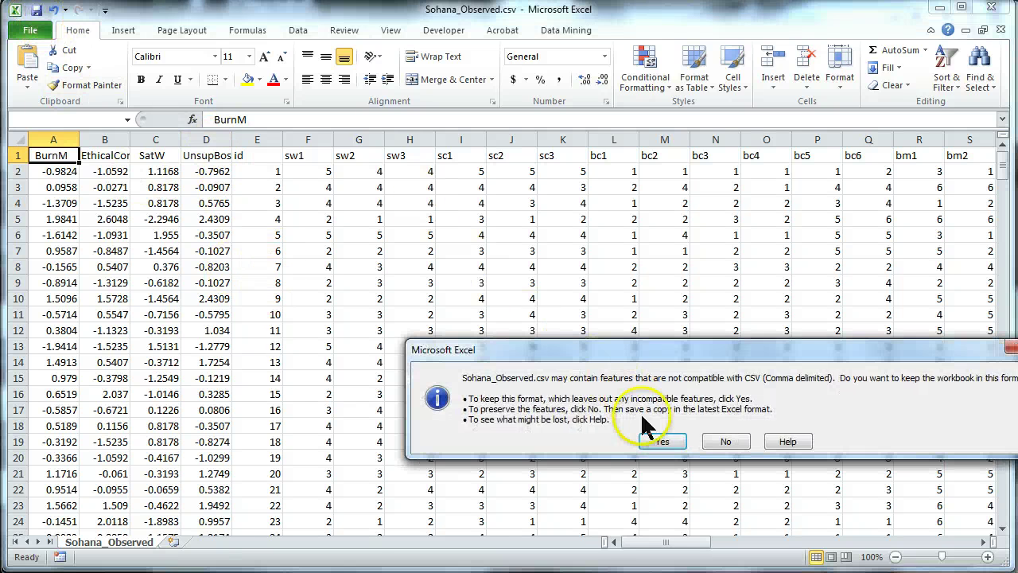
left_click(654, 436)
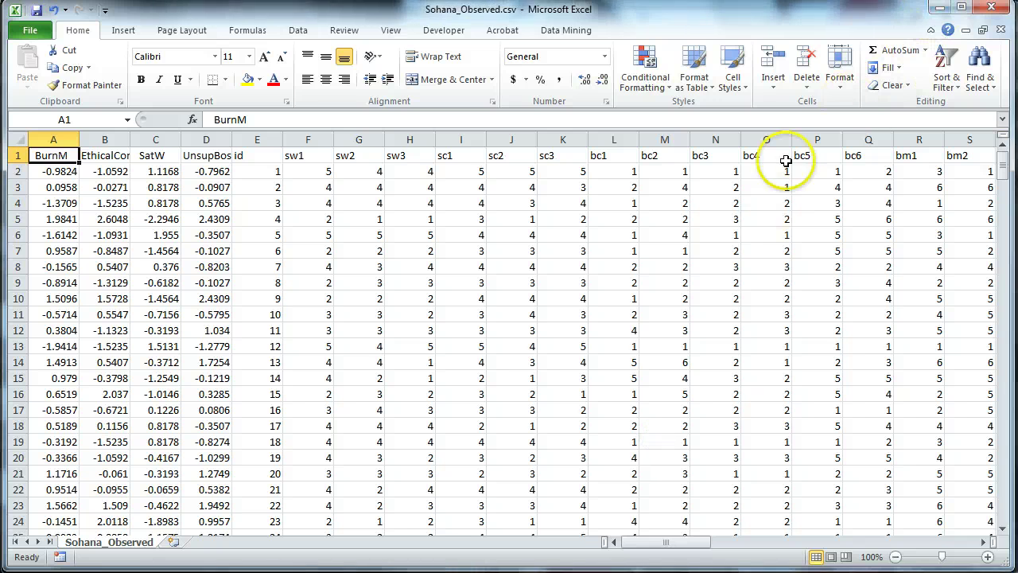
key("alt+Tab")
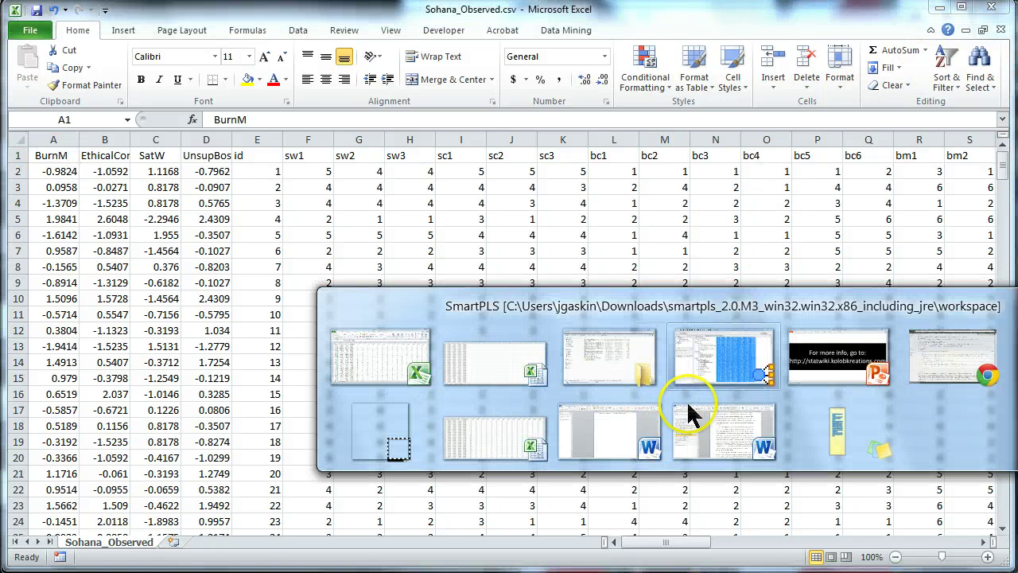
Step: Create a new path model named LVSGas in the Gaskination project
left_click(746, 372)
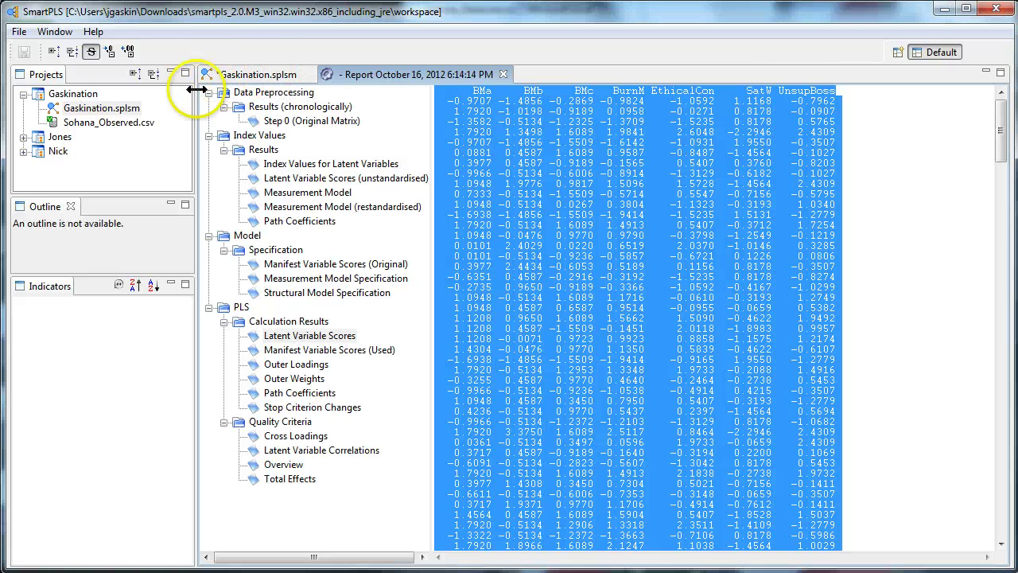
left_click(118, 110)
right_click(120, 112)
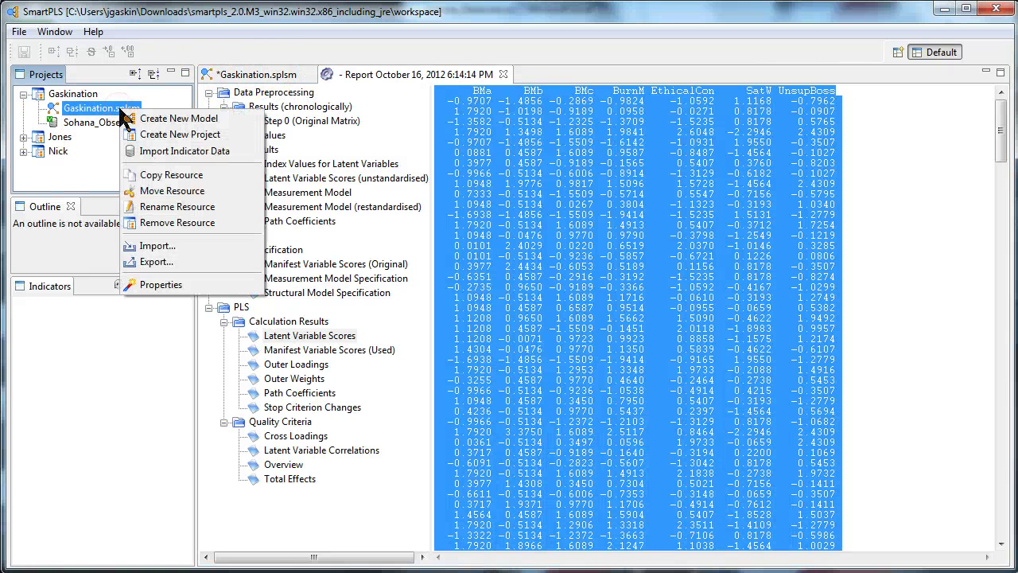
left_click(174, 115)
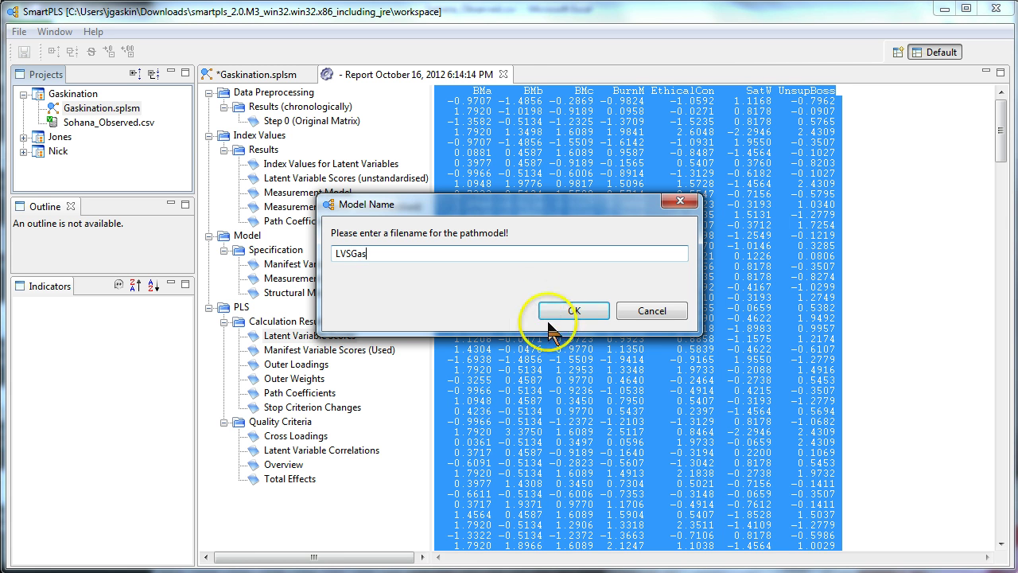
left_click(585, 310)
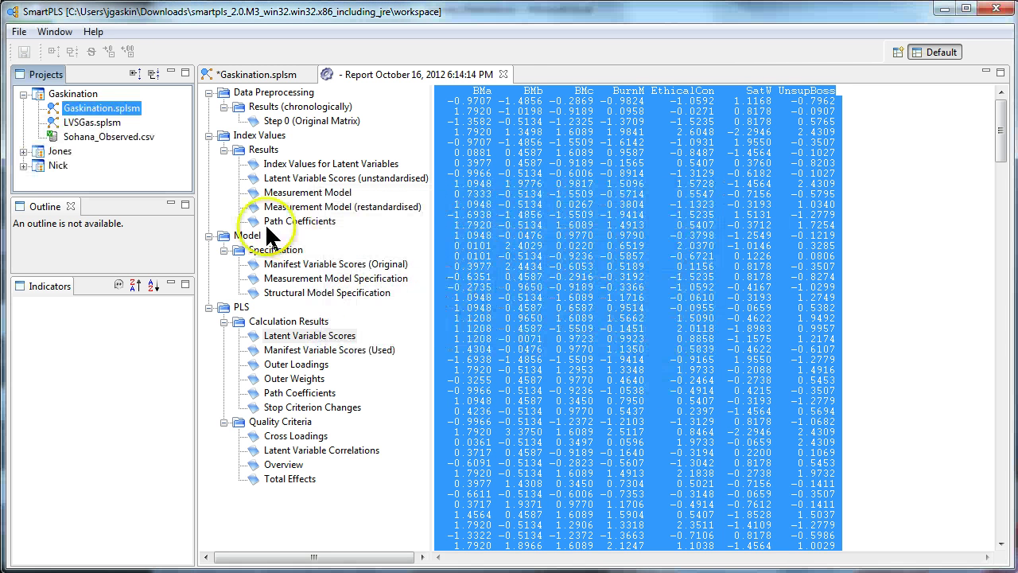
left_click(92, 123)
double_click(94, 125)
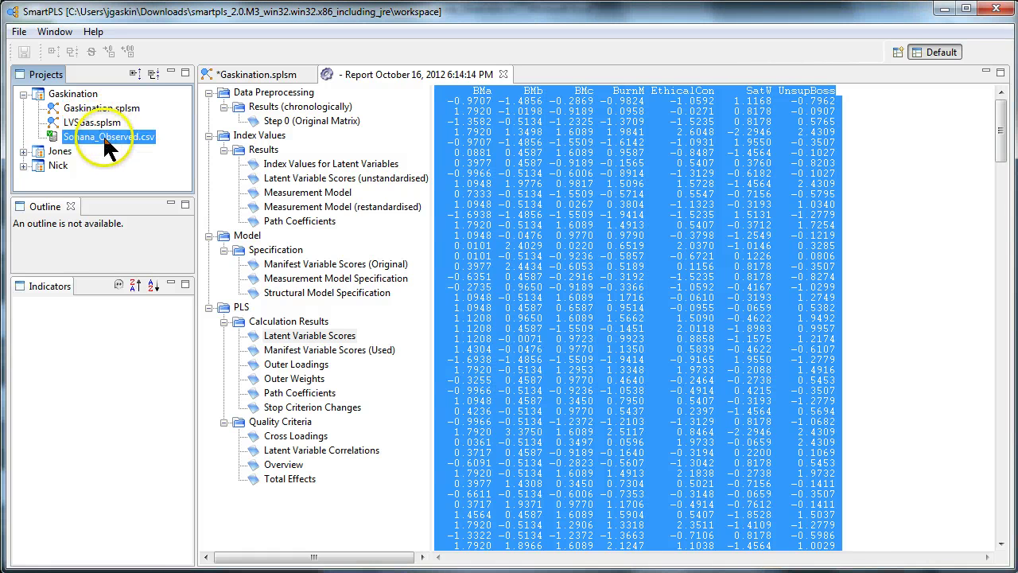
Step: Remove the old Sohana_Observed.csv data file from the project
right_click(106, 141)
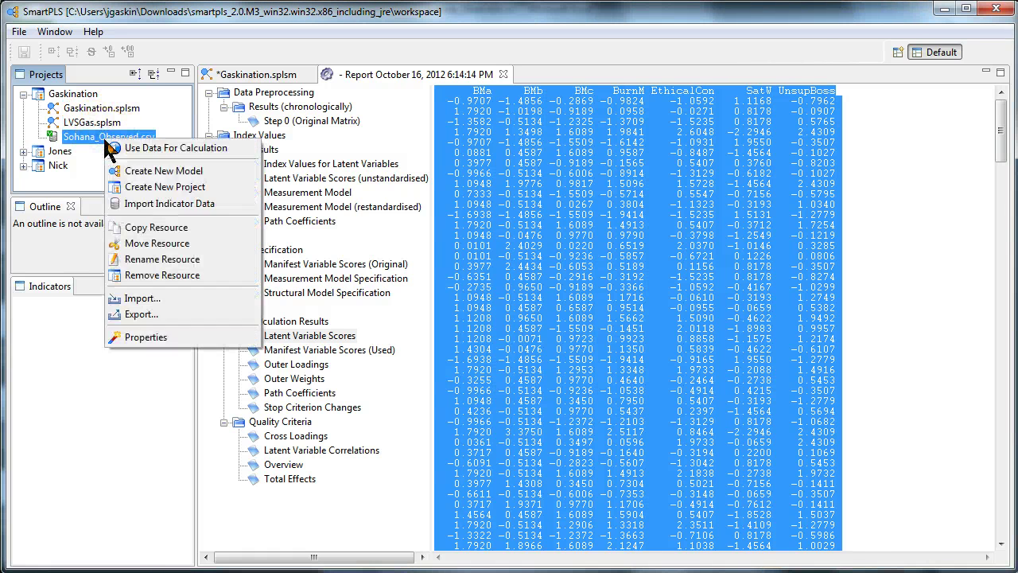
left_click(185, 279)
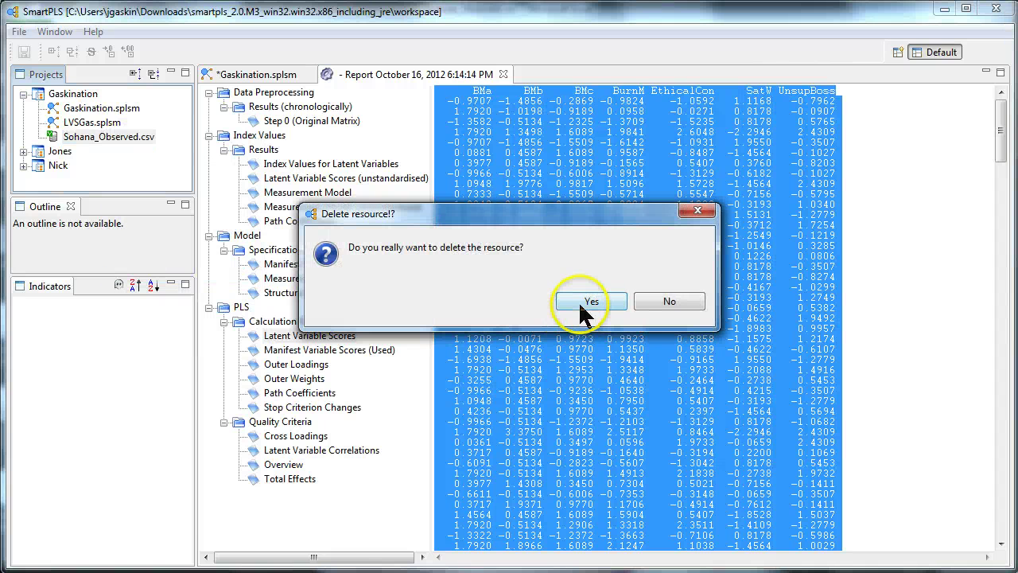
left_click(582, 306)
right_click(111, 123)
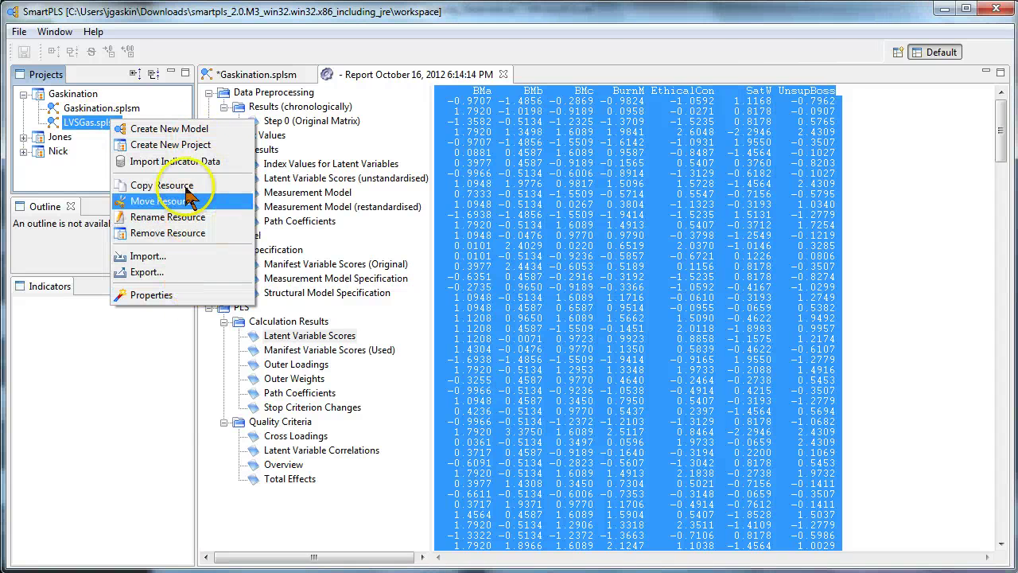
Step: Import the updated Sohana_Observed.csv as indicator data into the project
left_click(191, 162)
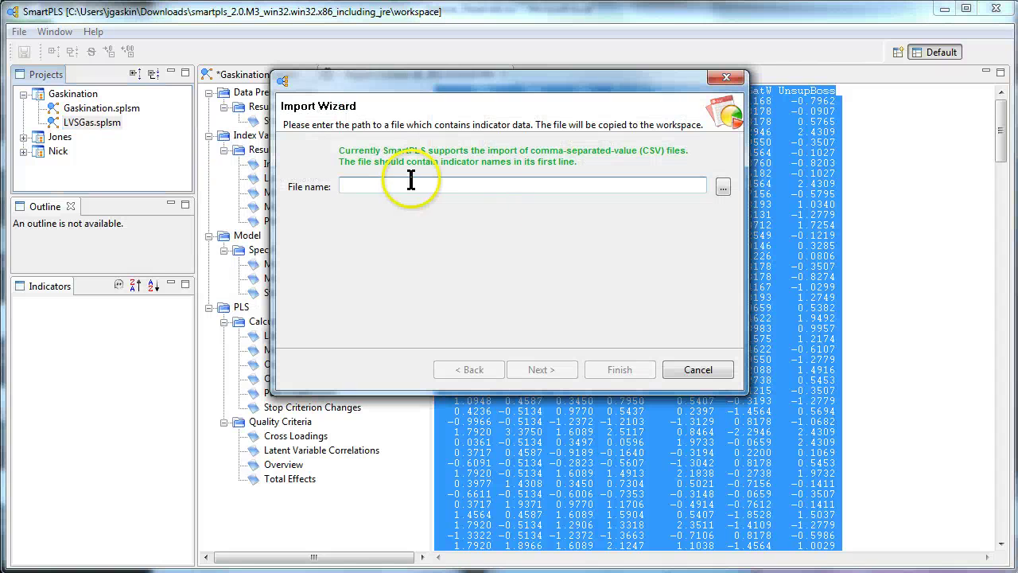
left_click(723, 186)
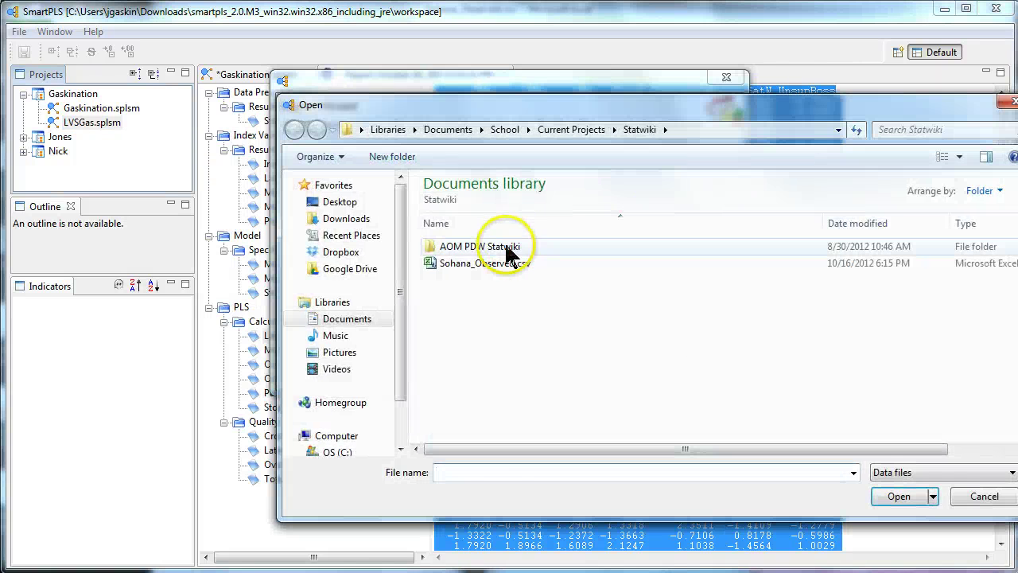
left_click(479, 264)
left_click(914, 499)
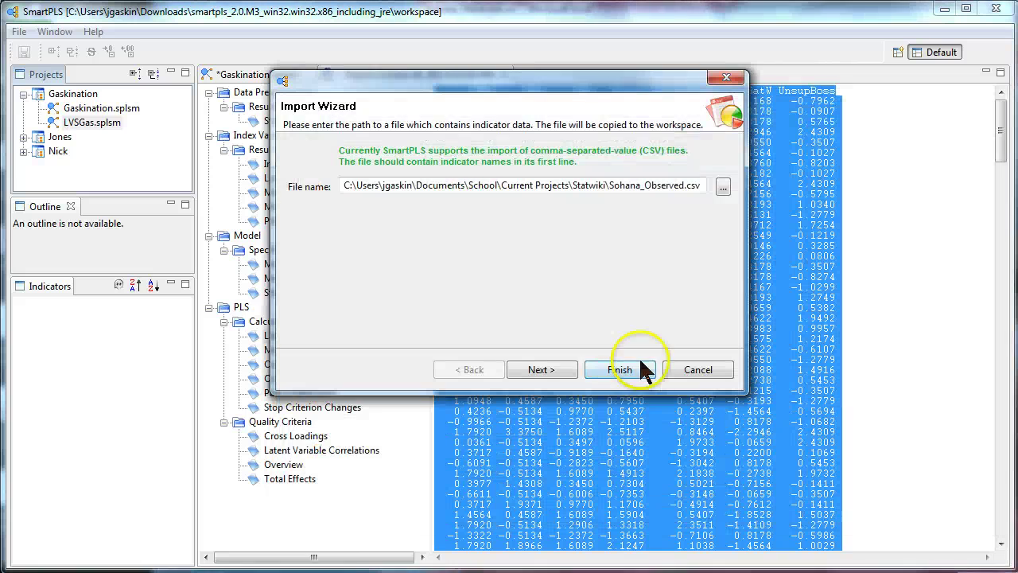
left_click(624, 370)
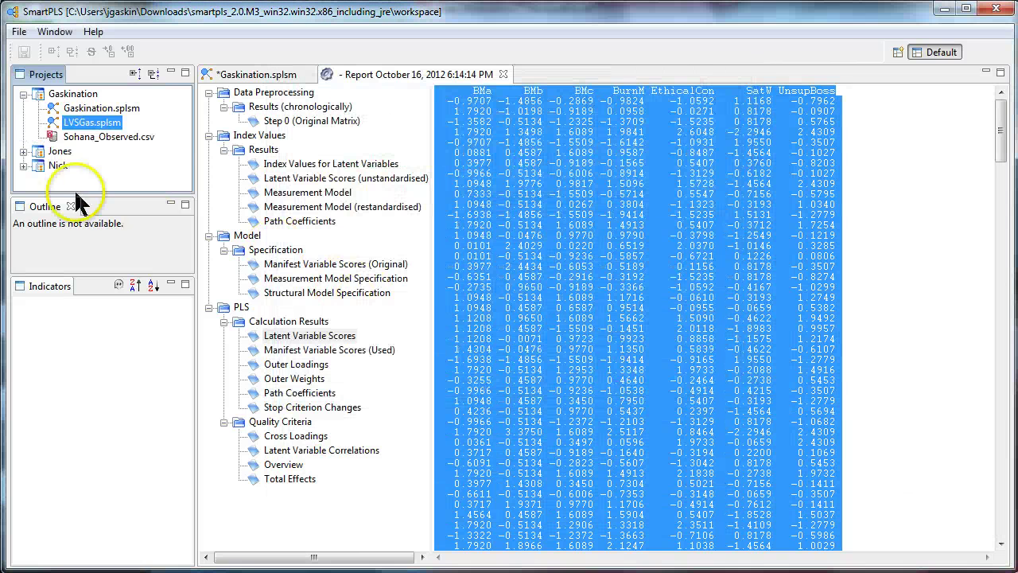
Step: Set the data file's delimiter to Comma and validate it
double_click(89, 135)
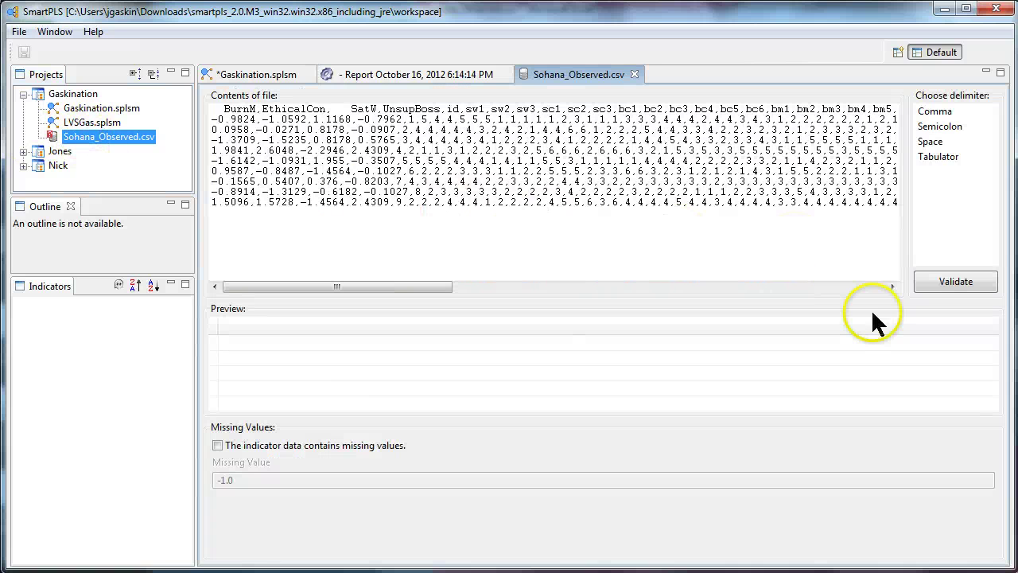
left_click(956, 283)
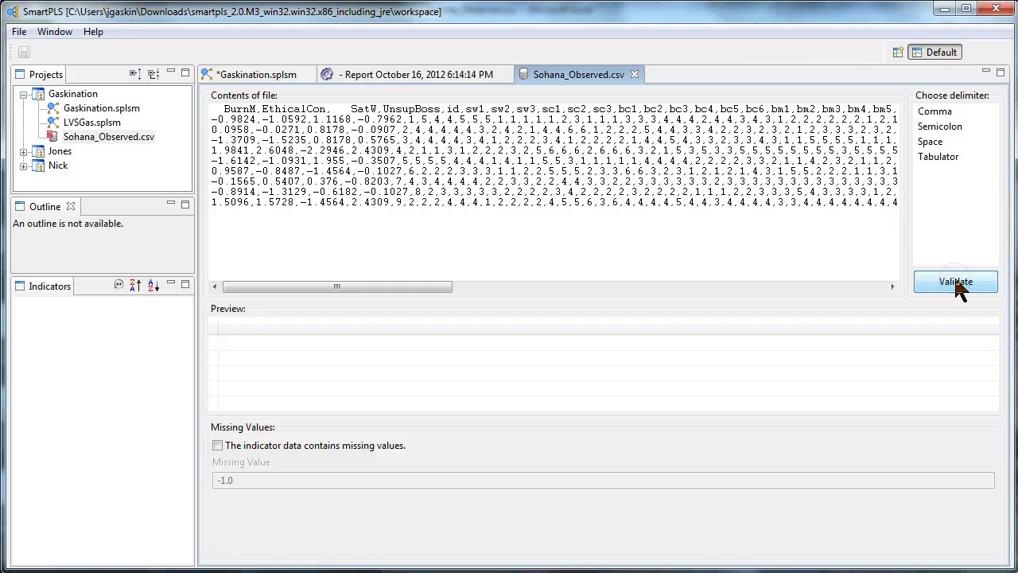
left_click(957, 109)
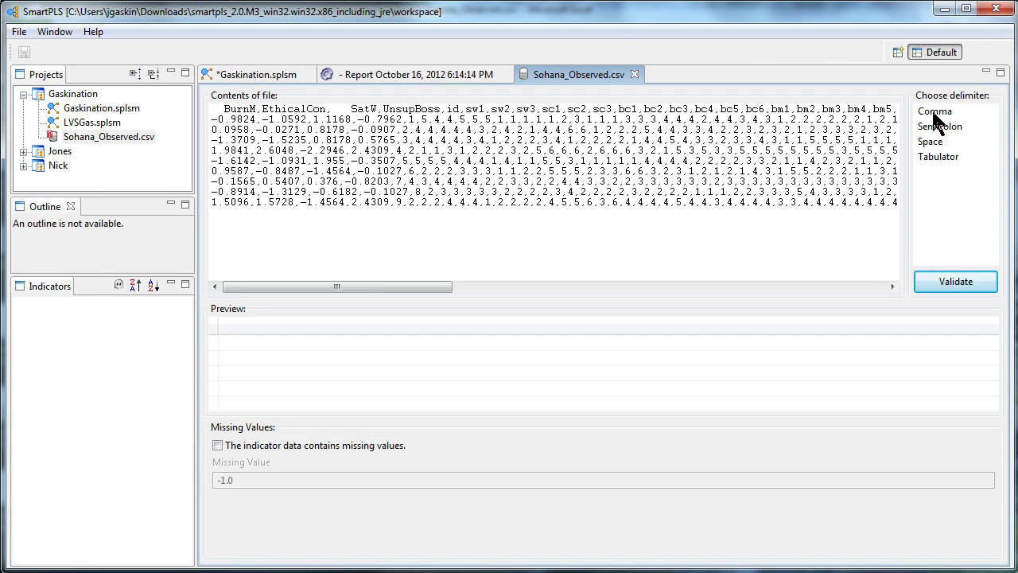
left_click(935, 113)
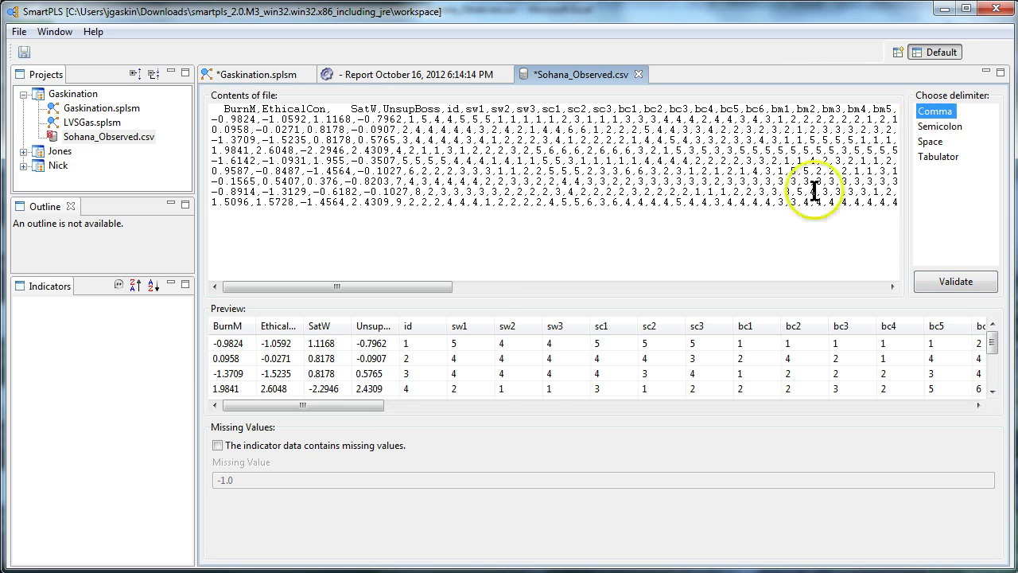
left_click(955, 289)
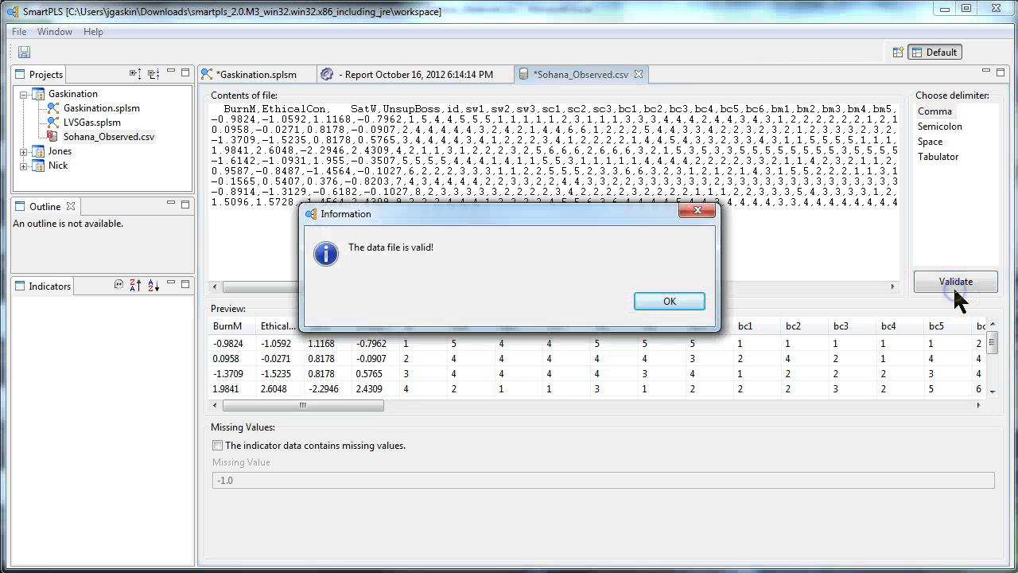
left_click(689, 304)
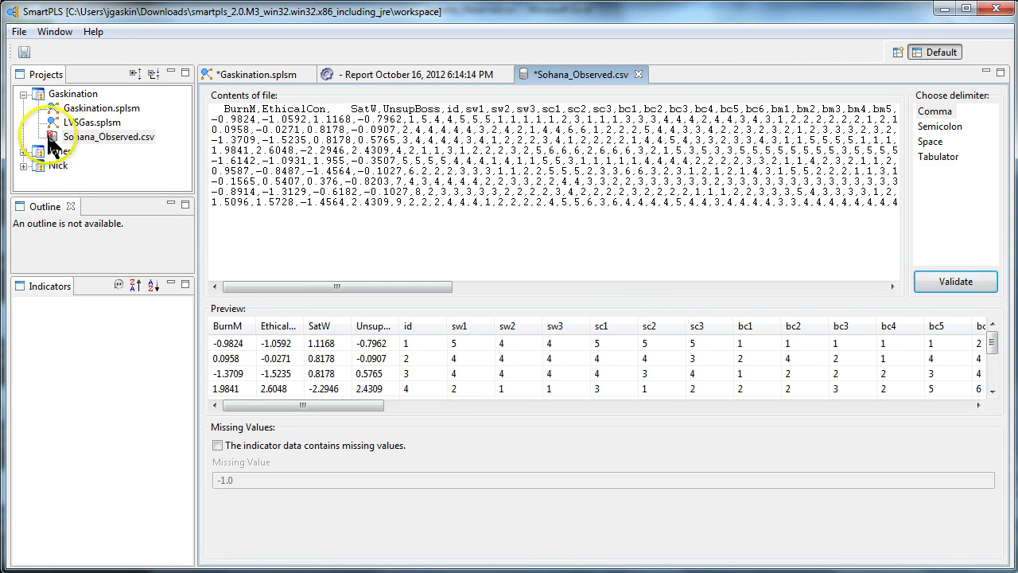
Step: Save the comma-delimited data file settings and open the LVSGas model editor
left_click(24, 53)
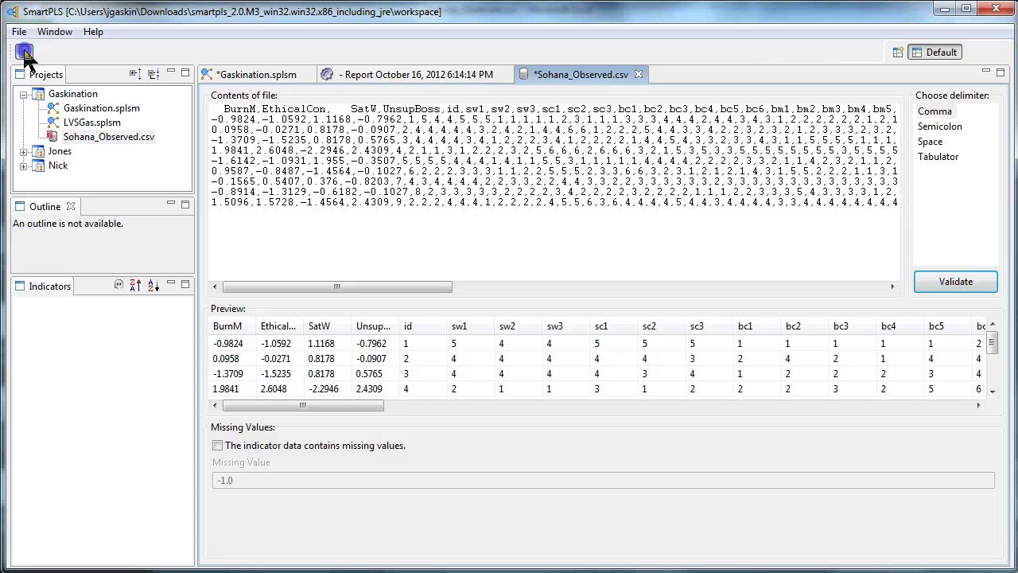
left_click(92, 122)
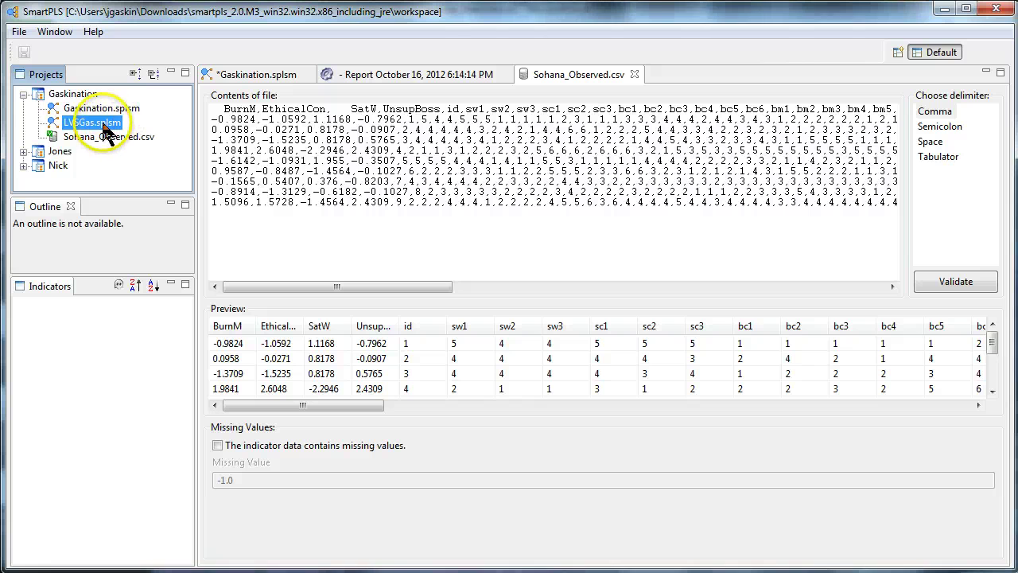
left_click(97, 126)
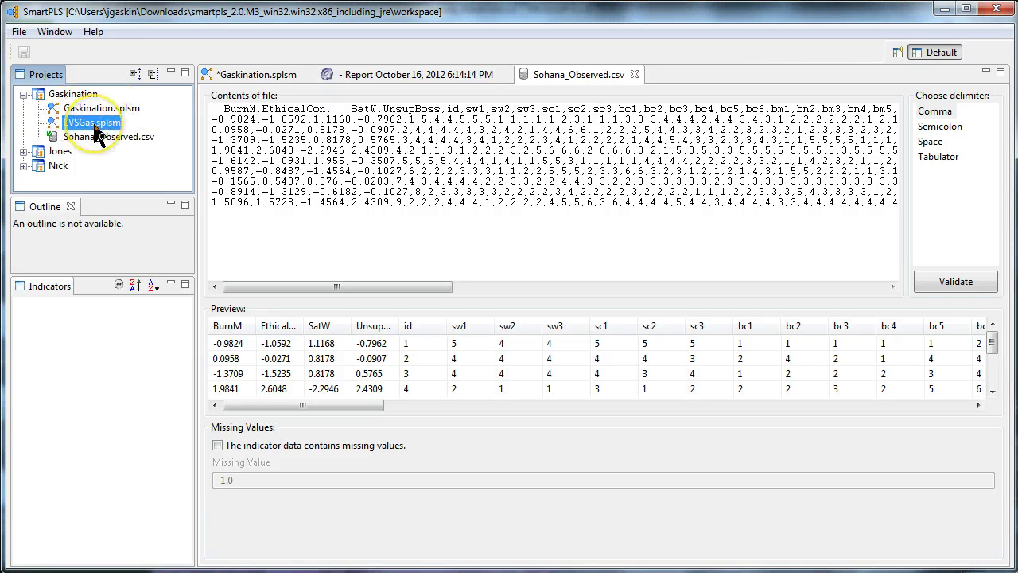
double_click(95, 126)
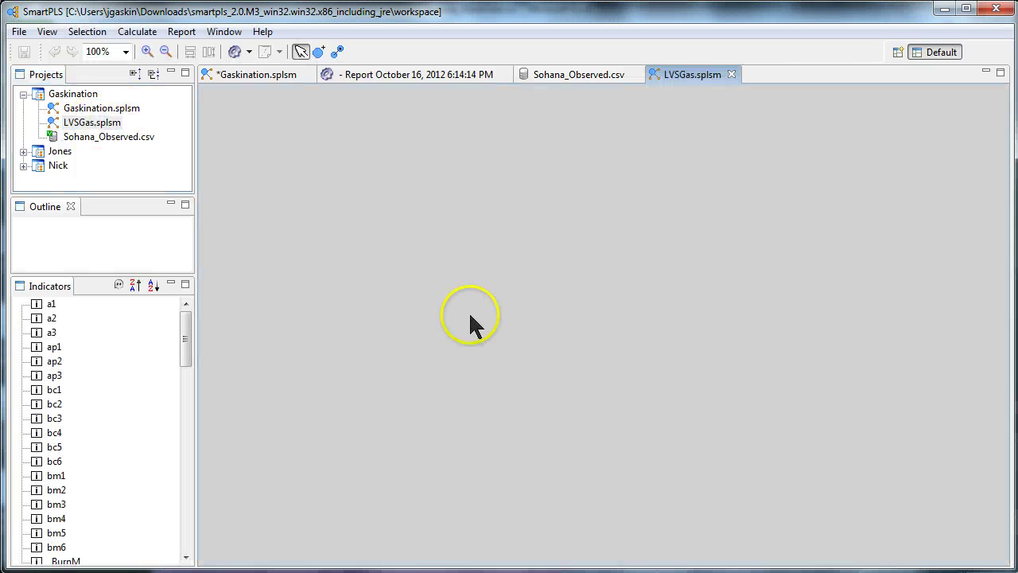
left_click_drag(185, 350, 184, 404)
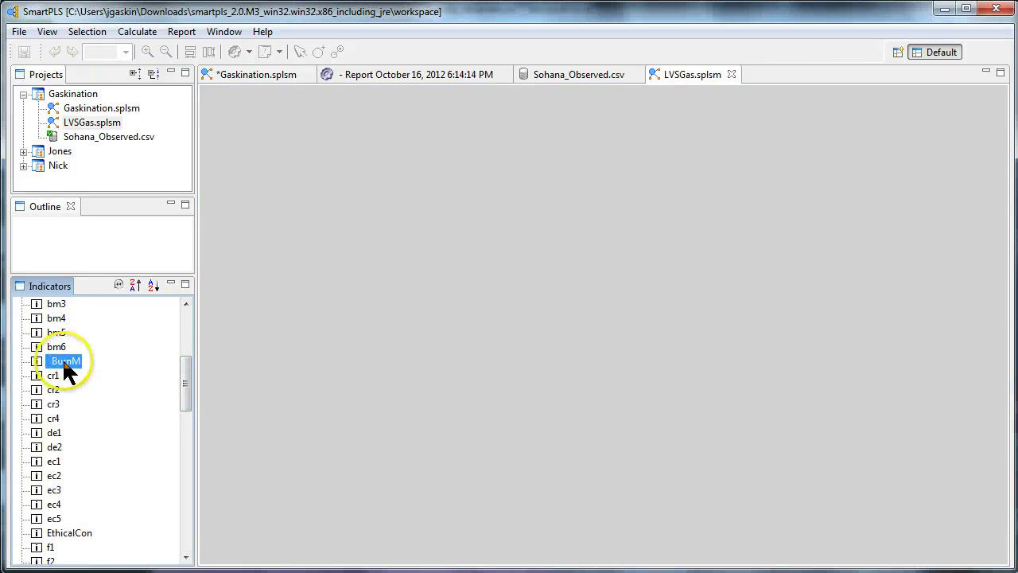
left_click(80, 534)
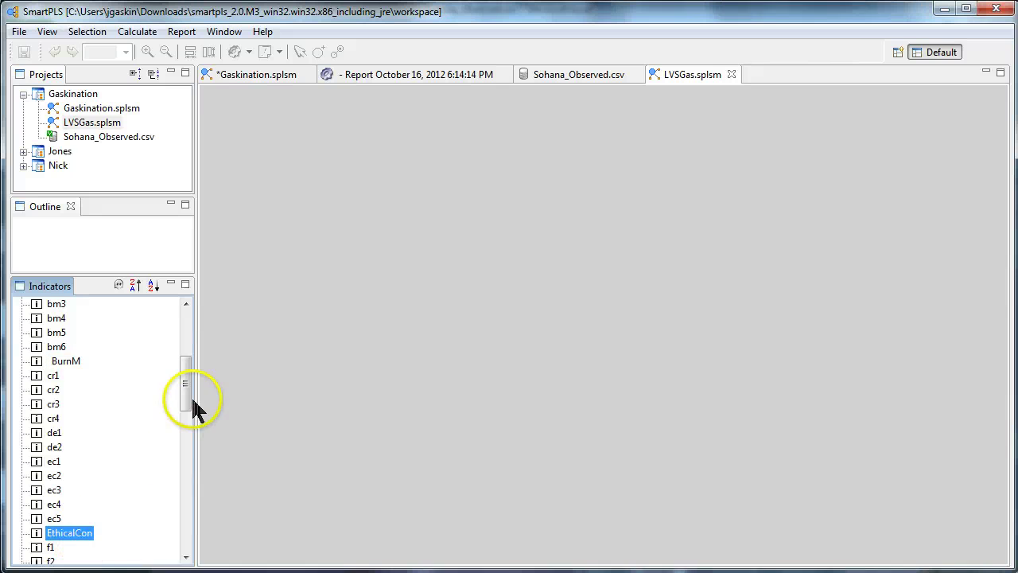
left_click_drag(186, 404, 176, 317)
left_click(49, 318)
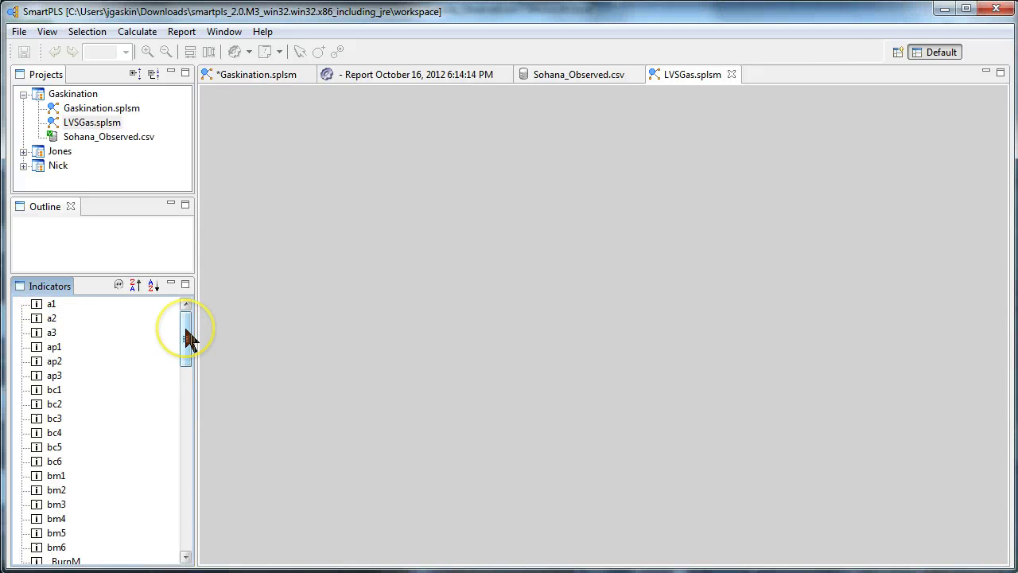
left_click(278, 89)
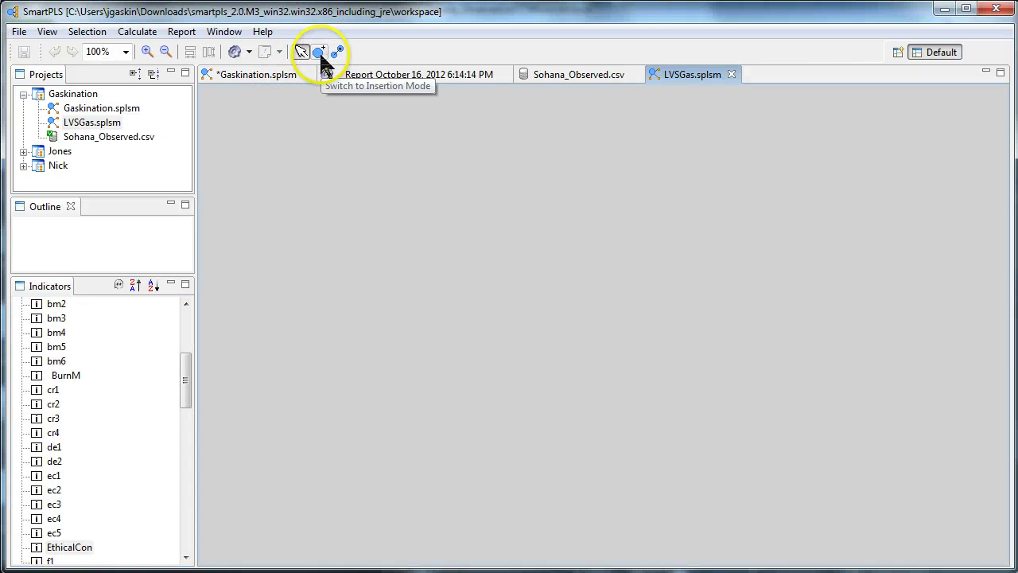
Step: Place four new latent variables: left, lower left, top and right on the canvas
left_click(319, 53)
left_click(386, 298)
left_click(382, 446)
left_click(567, 180)
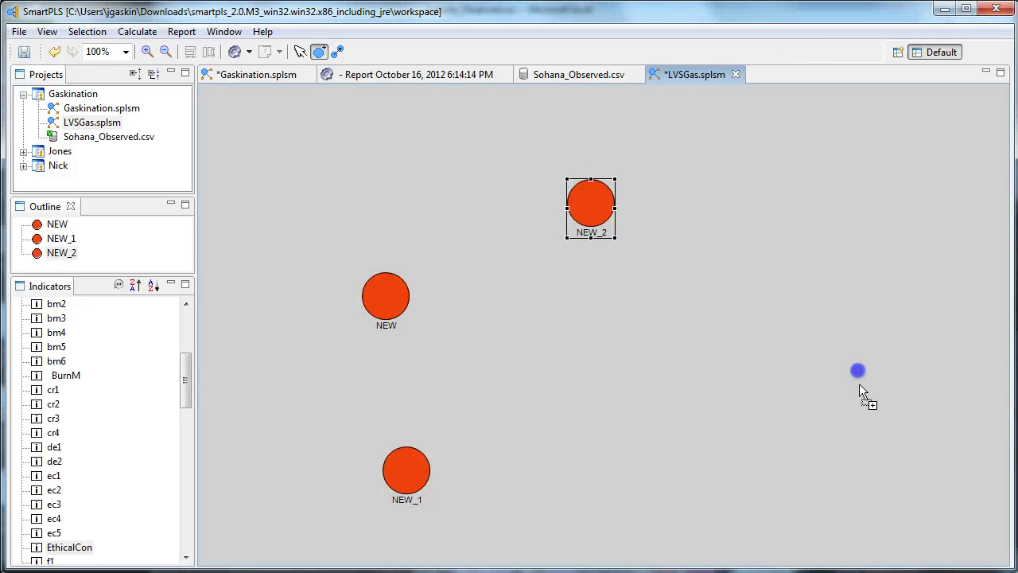
left_click(858, 370)
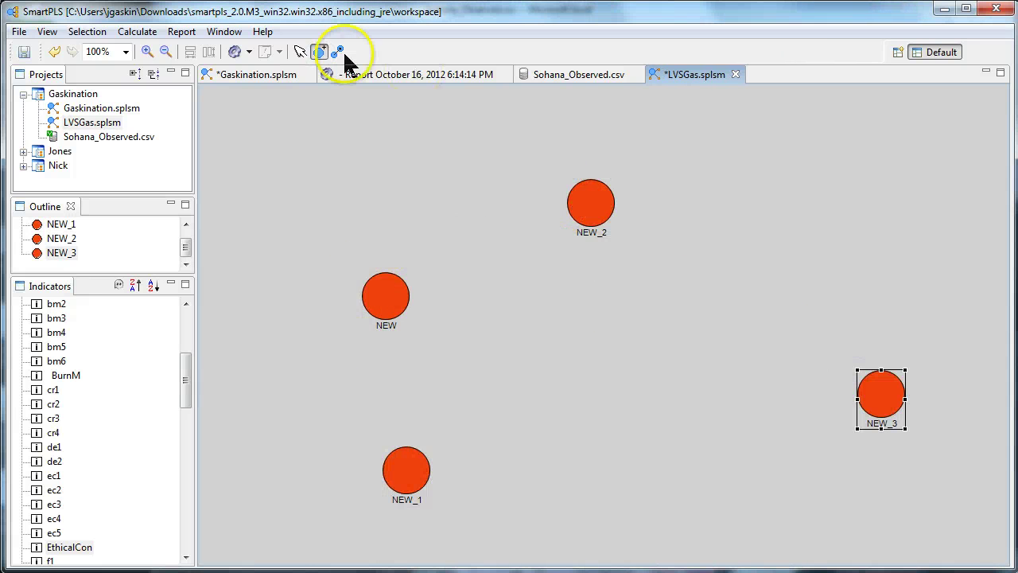
Step: Rename the top construct to Burnout and the left one to EthicalCon
left_click(571, 203)
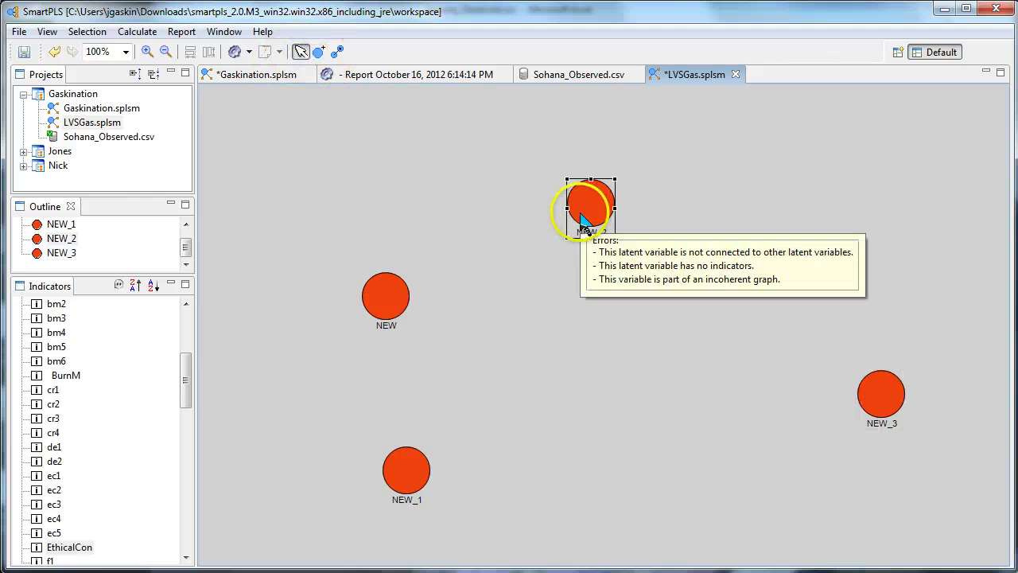
double_click(578, 206)
type("Burnout")
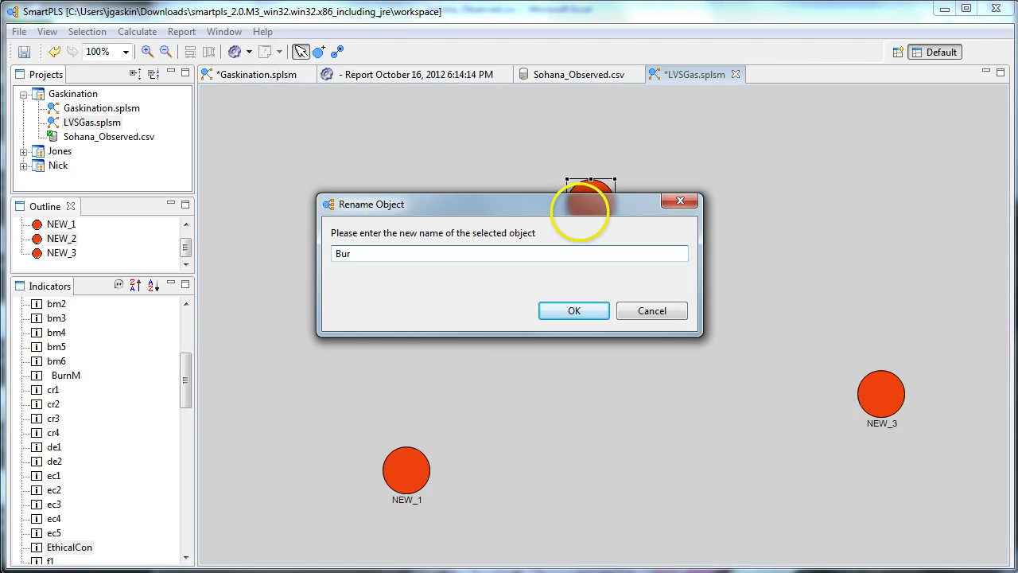
key("Return")
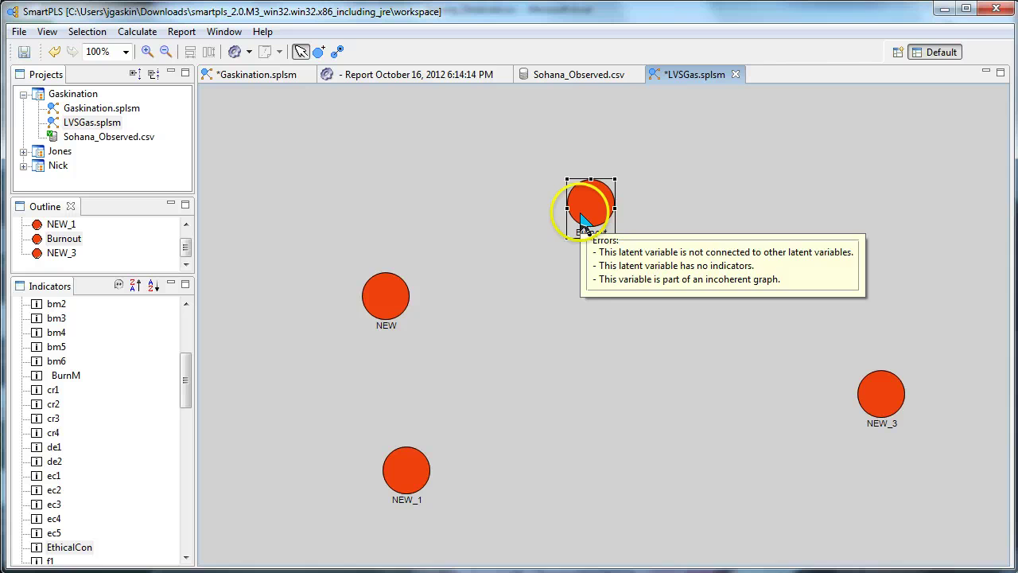
left_click(377, 291)
double_click(376, 291)
type("EthicalCon")
key("Return")
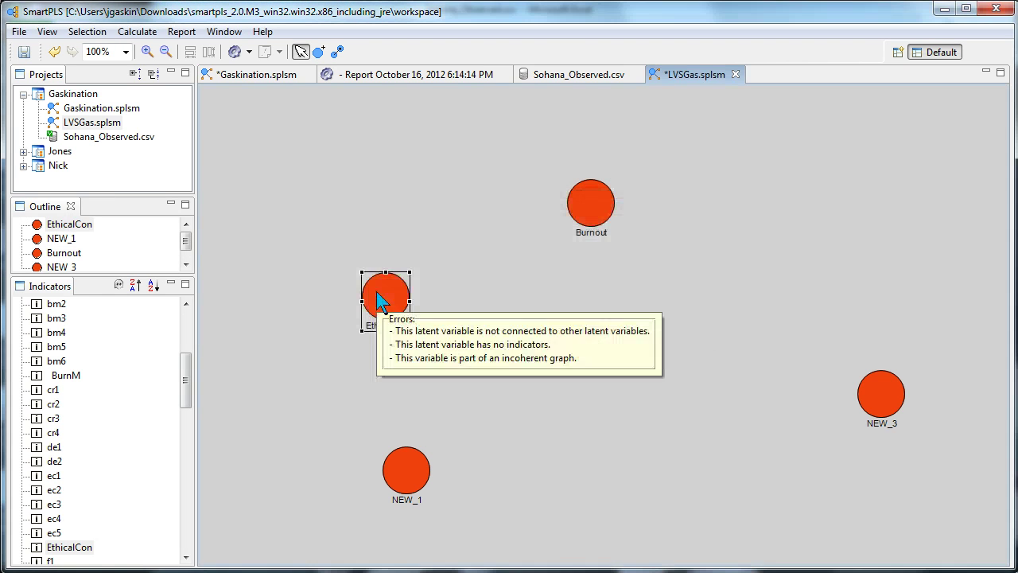
Step: Rename the lower-left construct to UnsBoss and the right one to SatW
left_click(388, 466)
key("F2")
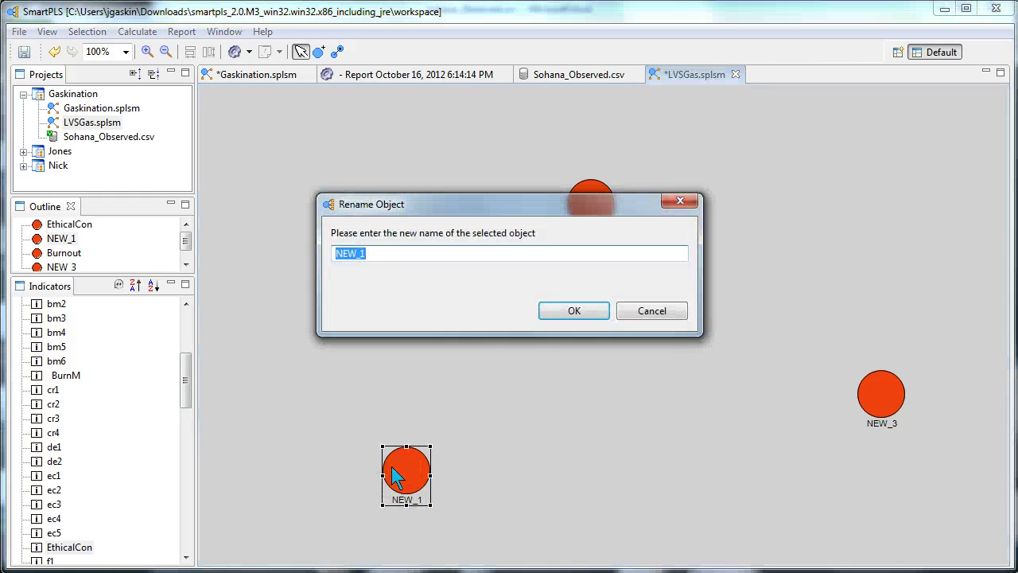
type("UnsBoss")
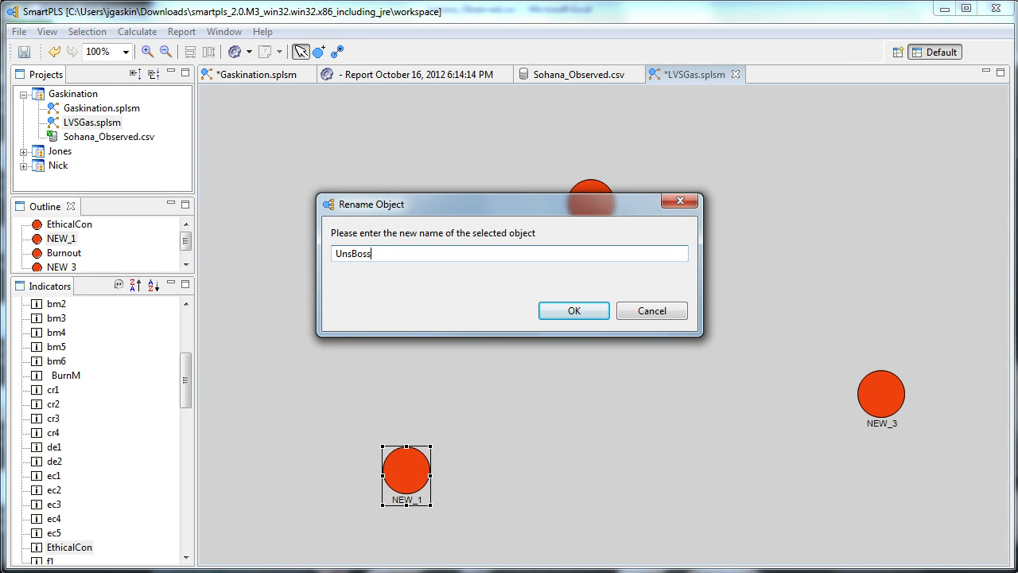
key("Return")
left_click(868, 395)
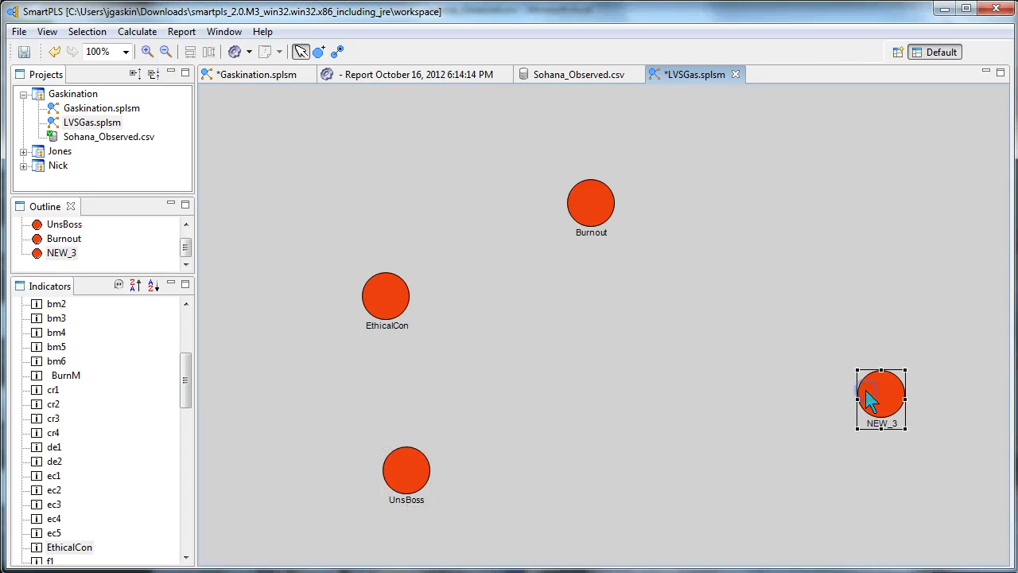
key("F2")
type("J")
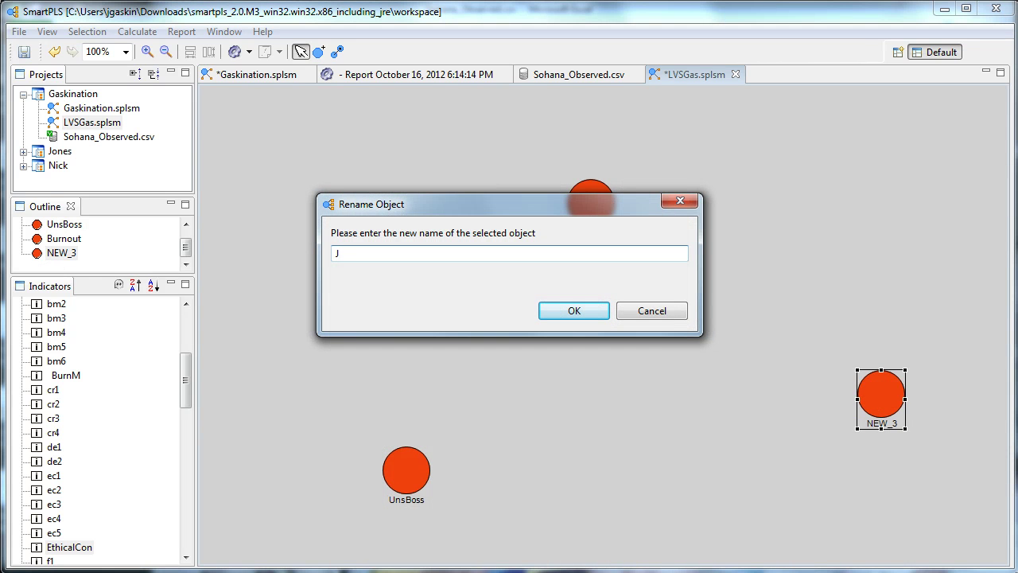
type("atW")
key("Return")
Step: Reposition the SatW, Burnout and UnsBoss constructs on the canvas
left_click_drag(870, 398, 731, 365)
left_click_drag(571, 225, 542, 261)
left_click_drag(418, 470, 415, 438)
Step: Attach the BurnM, EthicalCon, SatW and UnsupBoss indicators to their matching constructs
left_click_drag(71, 374, 548, 246)
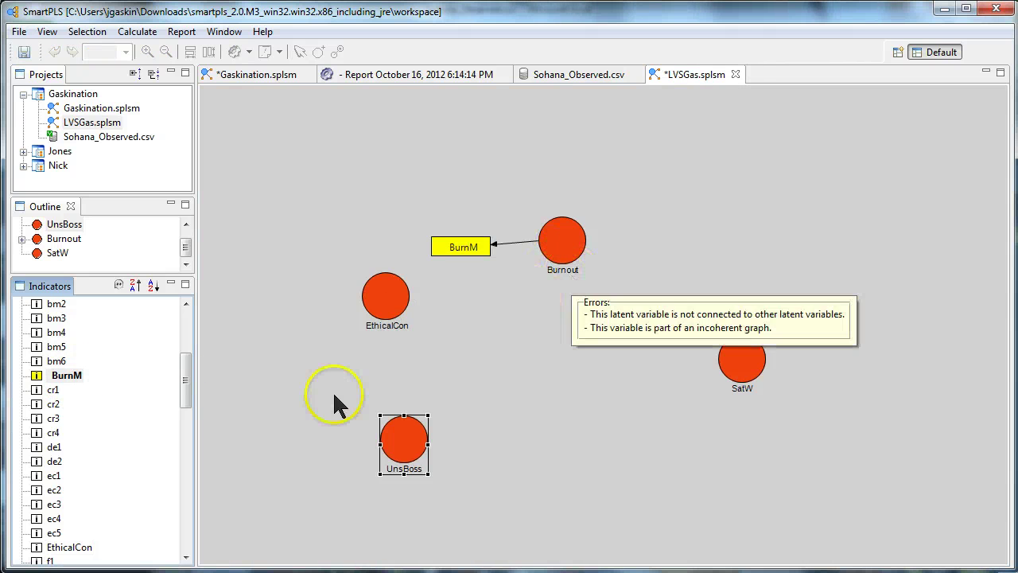
left_click_drag(95, 545, 388, 301)
left_click_drag(189, 387, 184, 500)
left_click_drag(84, 447, 756, 380)
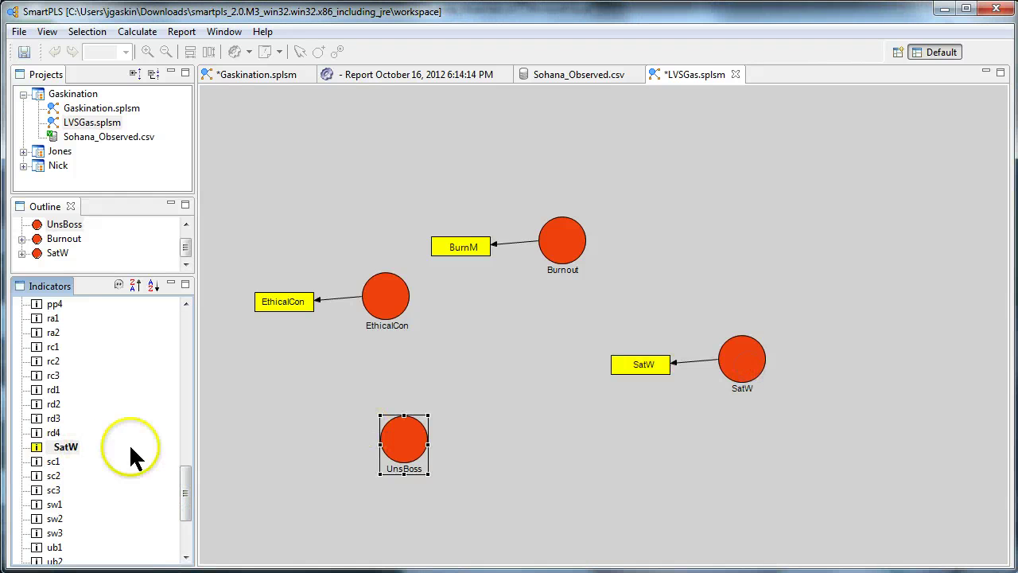
left_click_drag(190, 499, 191, 552)
left_click_drag(78, 519, 424, 452)
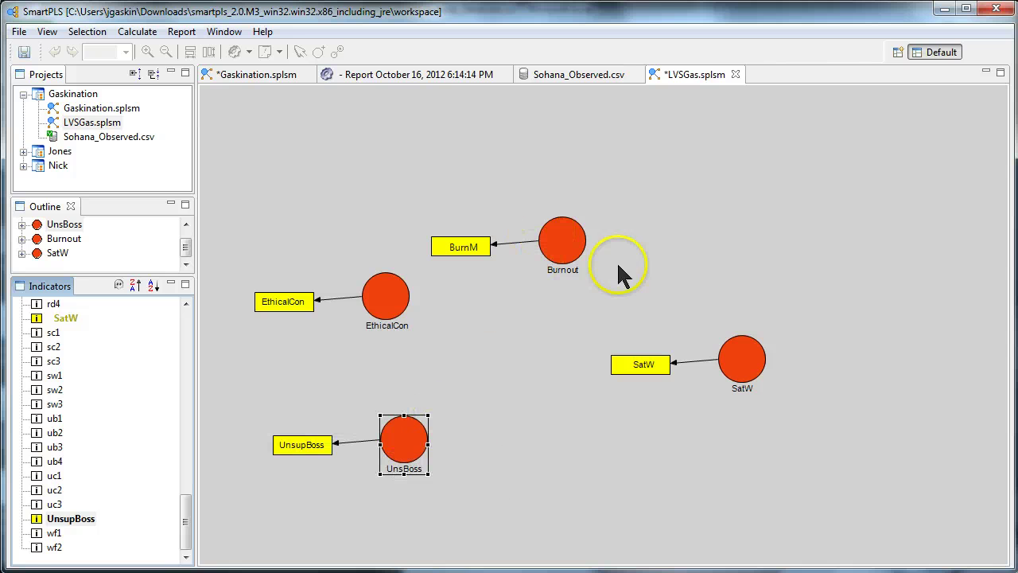
left_click(555, 243)
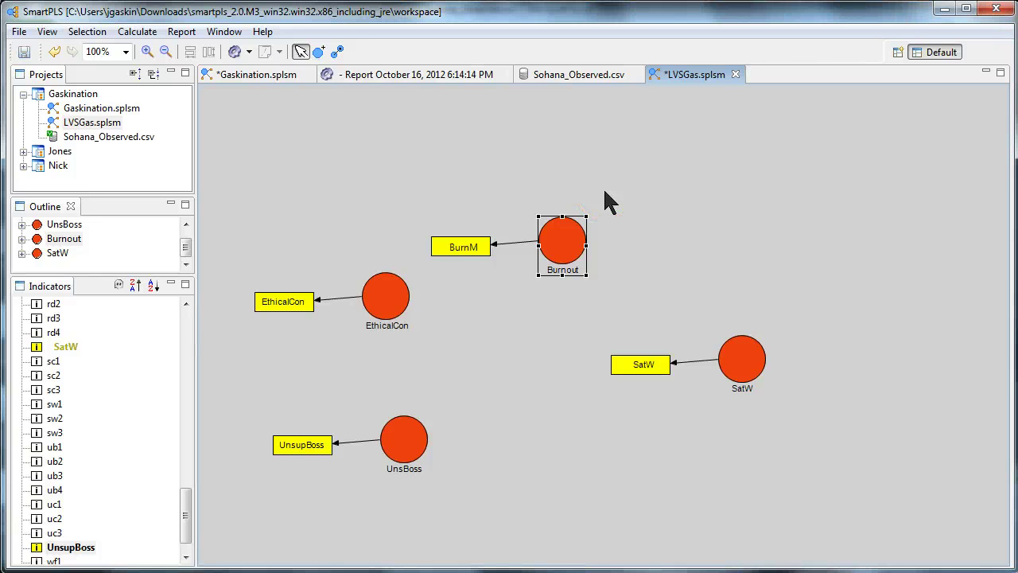
Step: Hide the indicators of Burnout, EthicalCon, UnsBoss and SatW
right_click(563, 237)
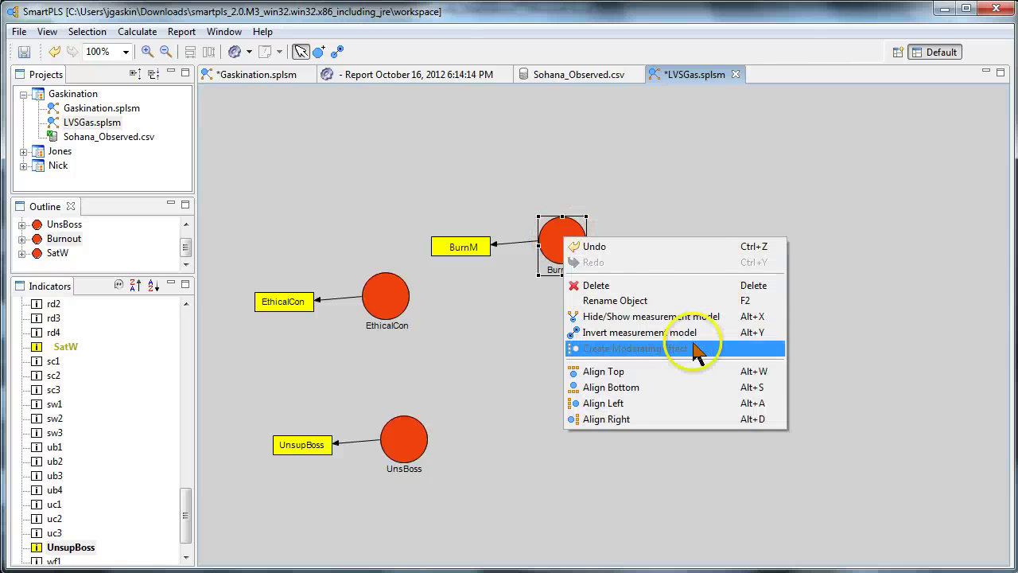
left_click(657, 316)
left_click(399, 301)
right_click(398, 299)
left_click(480, 377)
right_click(403, 433)
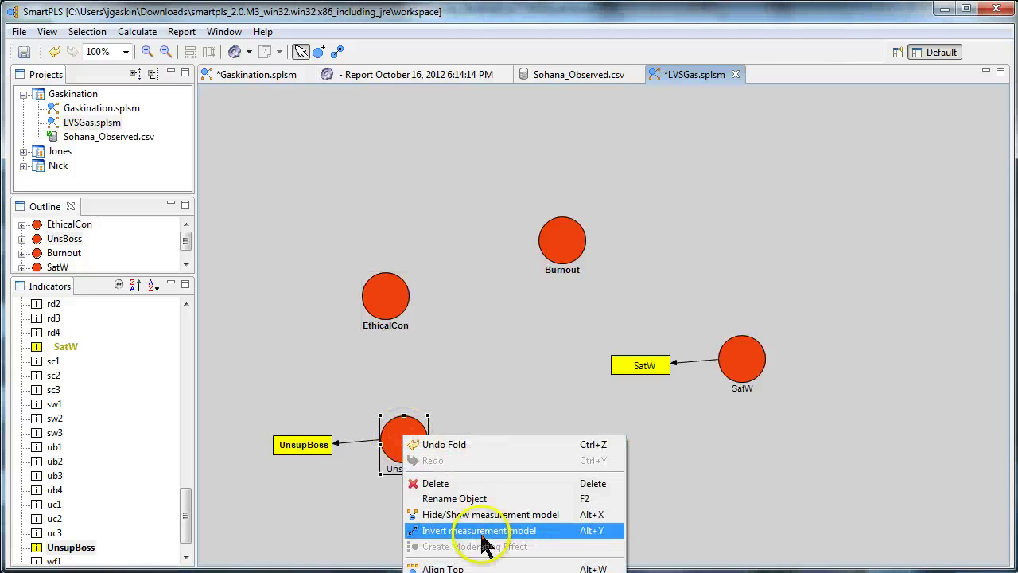
left_click(495, 515)
left_click(733, 358)
right_click(734, 358)
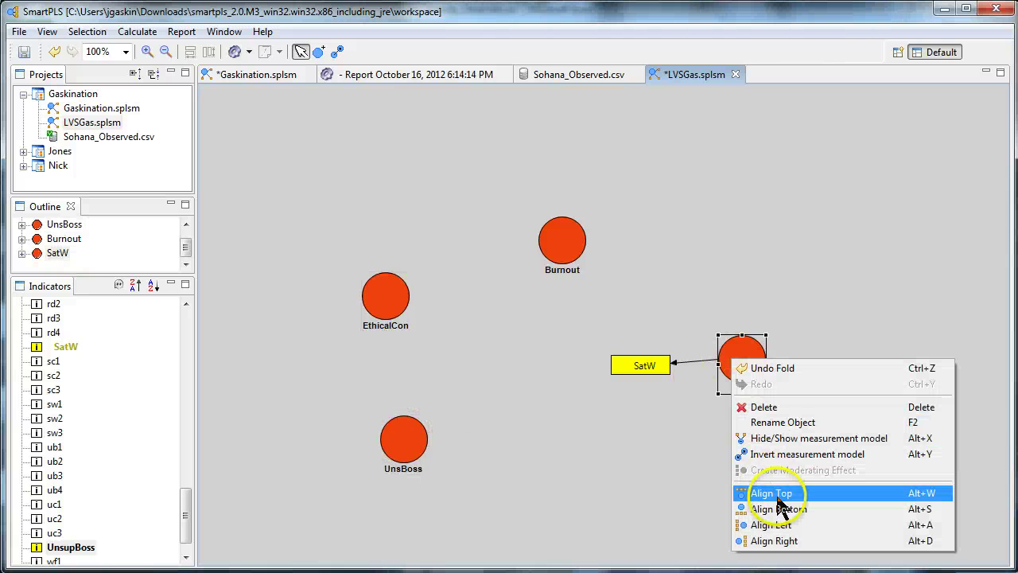
left_click(802, 444)
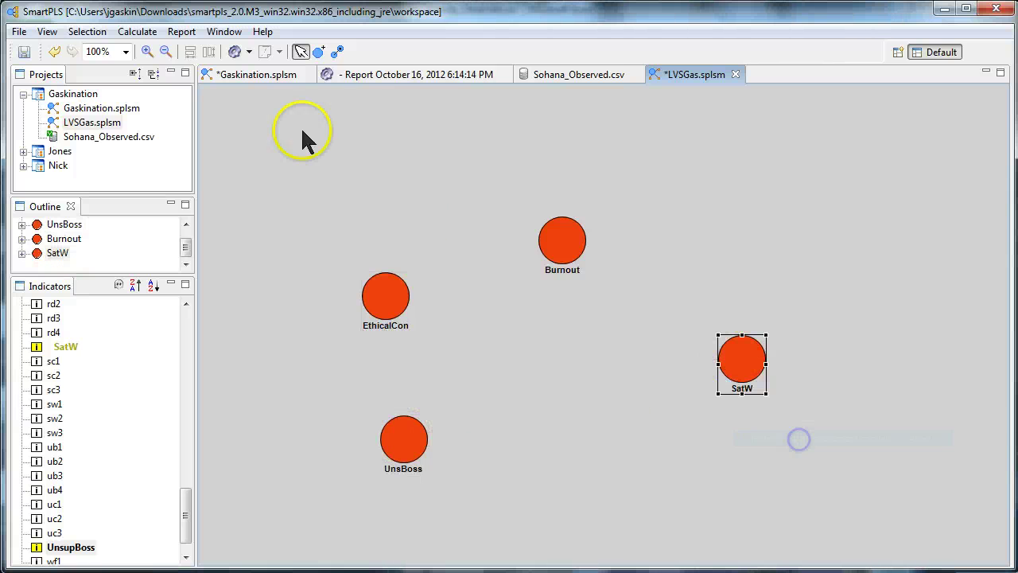
Step: Draw paths EthicalCon→Burnout, Burnout→SatW, UnsBoss→Burnout, UnsBoss→SatW and EthicalCon→SatW
left_click(337, 52)
left_click(398, 295)
left_click(556, 243)
left_click(556, 242)
left_click(747, 358)
left_click(406, 437)
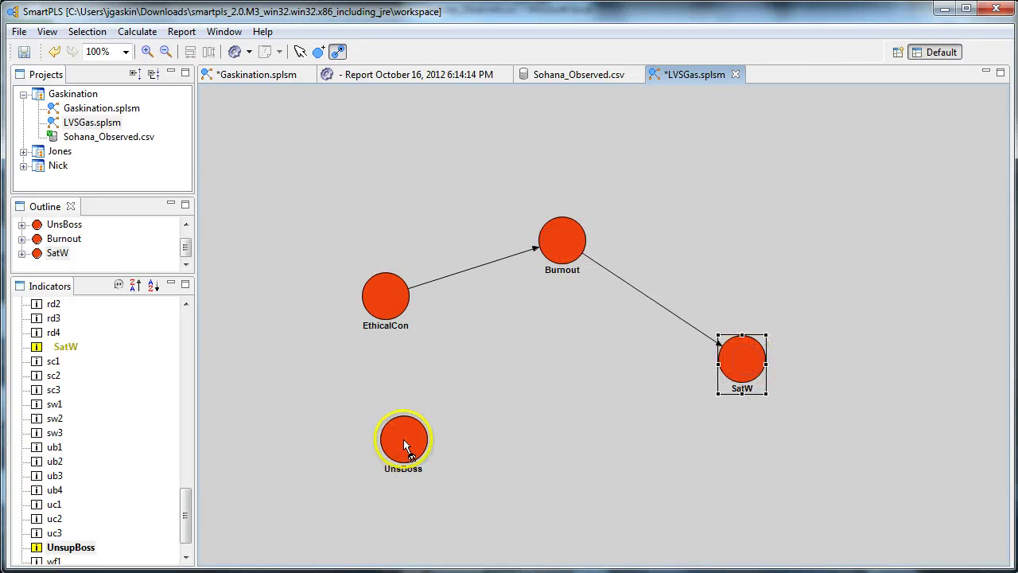
left_click(561, 251)
left_click(413, 427)
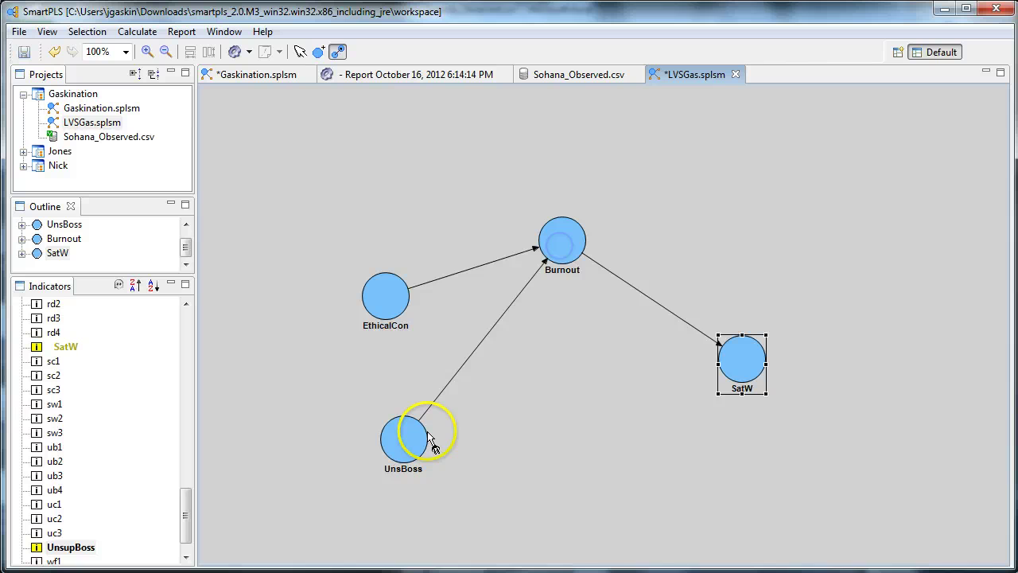
left_click(730, 359)
left_click(398, 322)
left_click(739, 353)
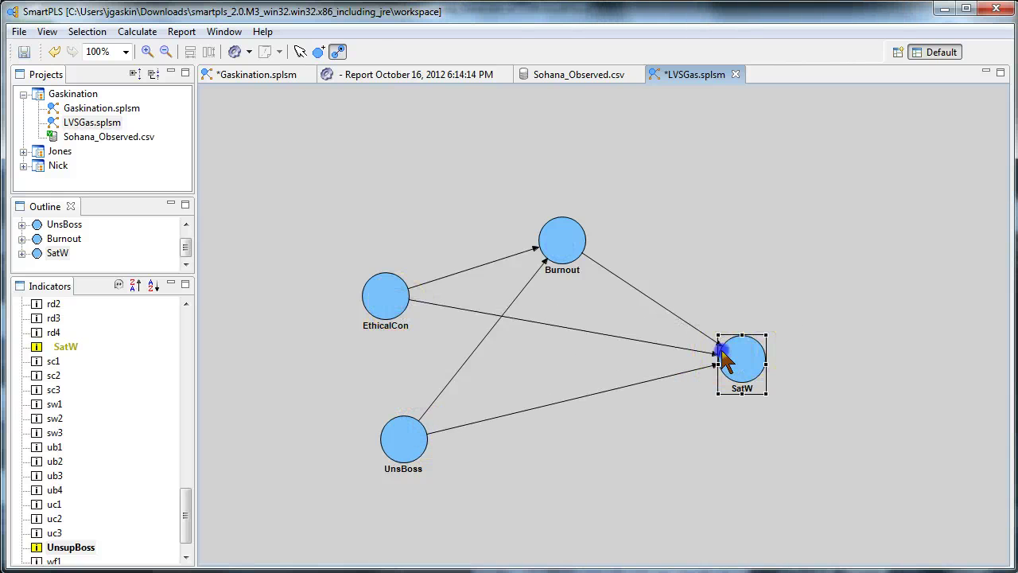
Step: Run the PLS algorithm (Burnout R² 0.381, SatW R² 0.580) and nudge Burnout slightly upward
left_click(236, 52)
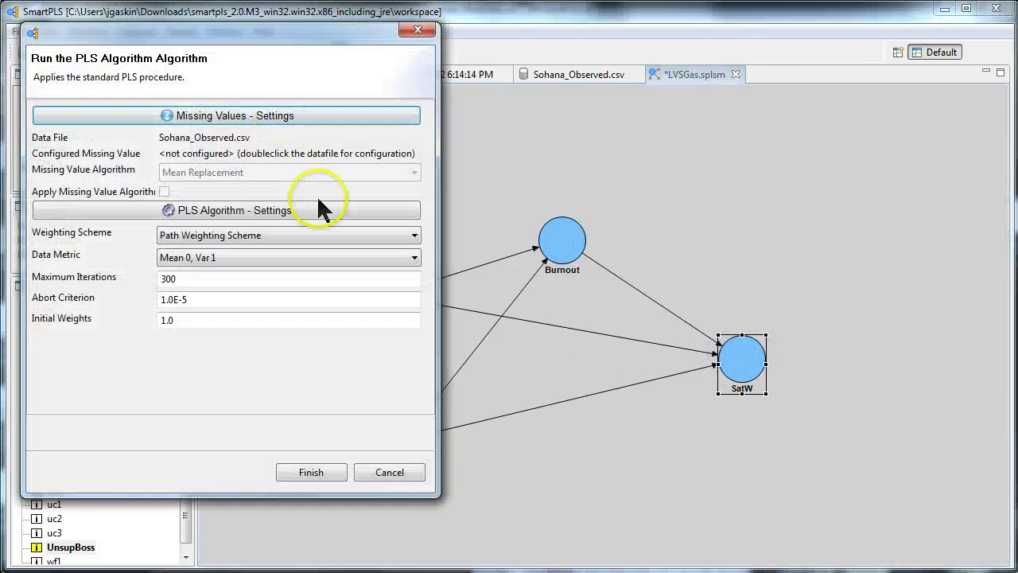
left_click(310, 470)
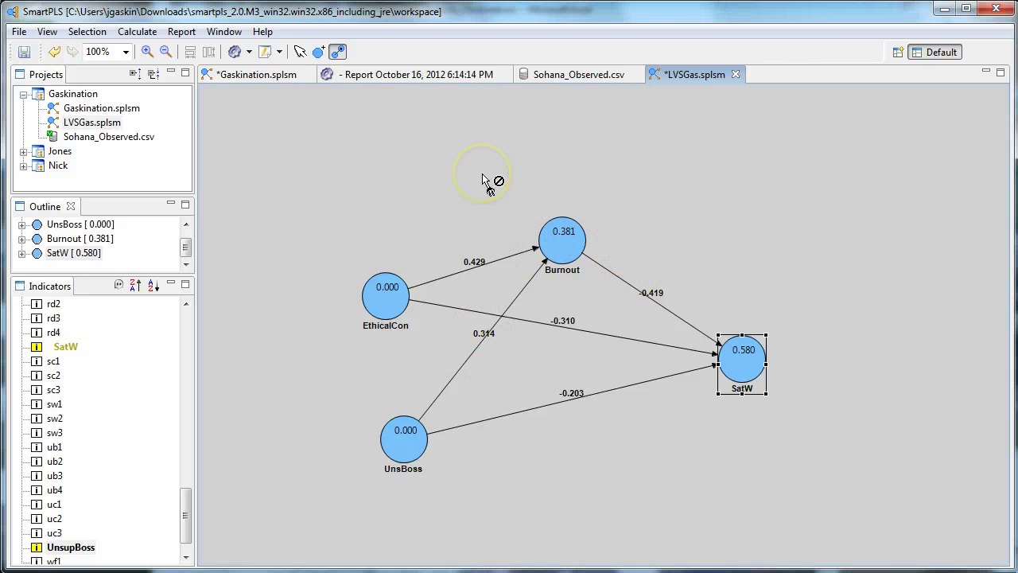
left_click(300, 52)
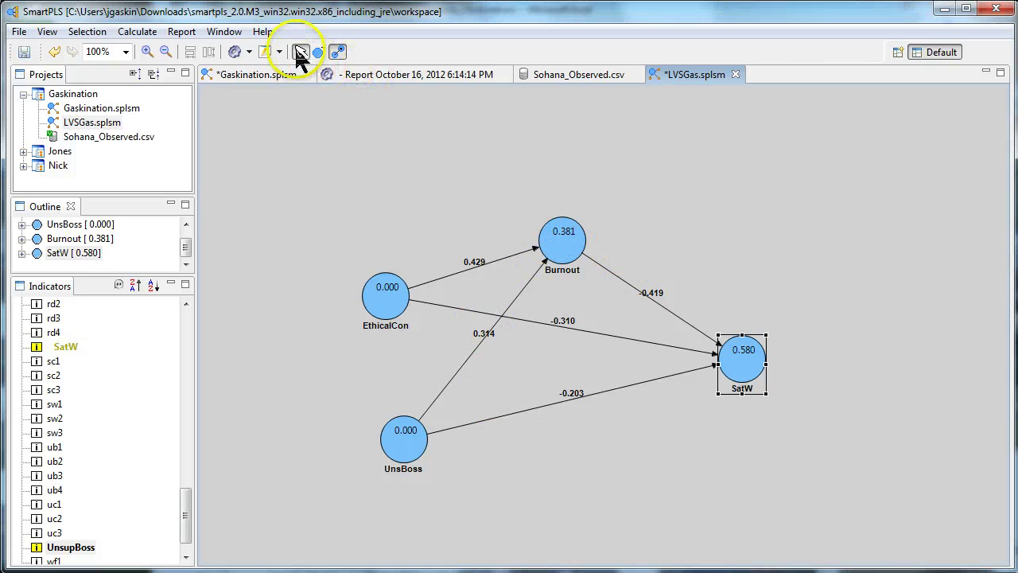
left_click_drag(504, 177, 628, 285)
left_click_drag(576, 250, 590, 240)
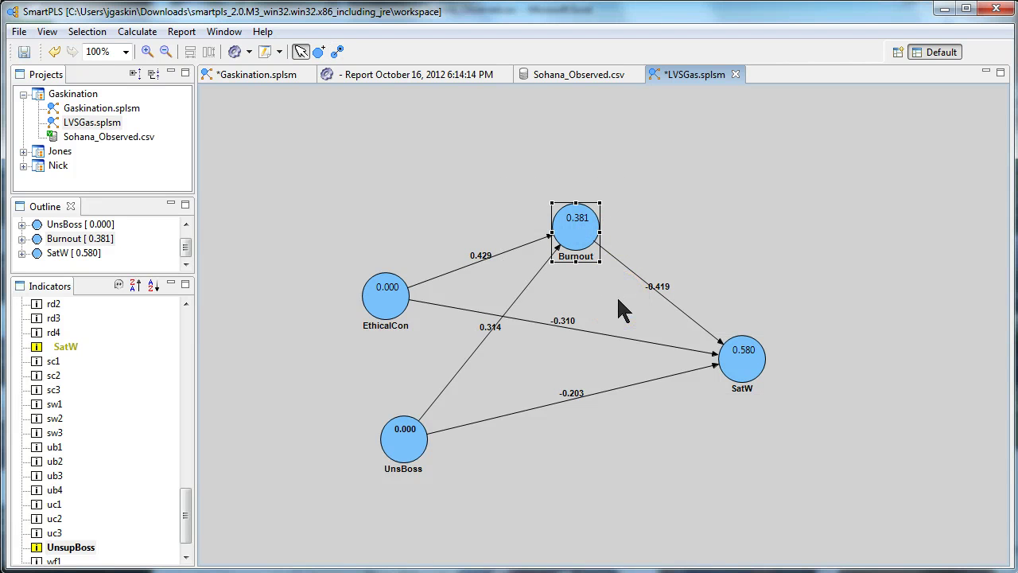
left_click(651, 442)
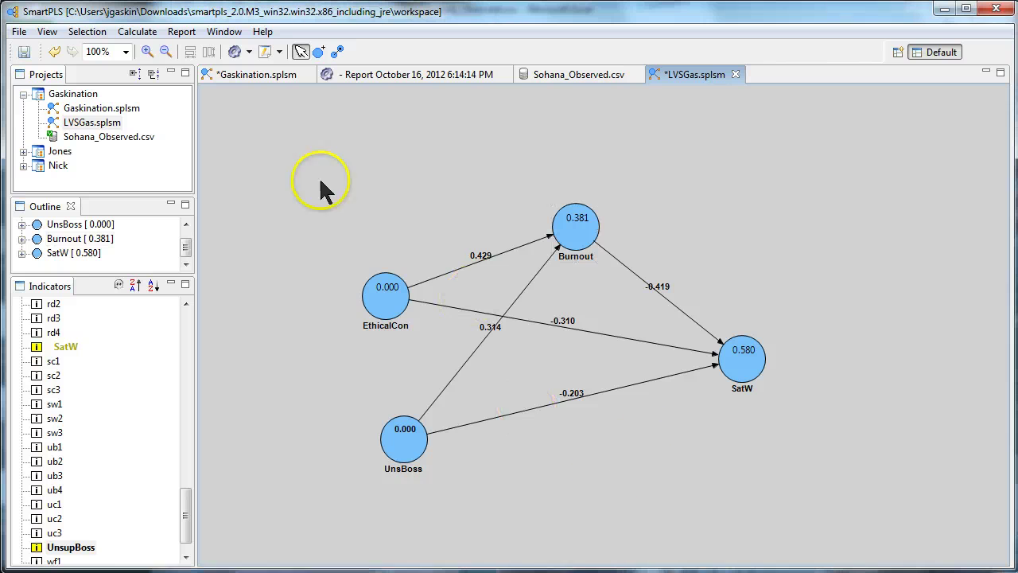
Step: Run default bootstrapping, giving path t-values 4.567, 3.704, 4.500, 3.586 and 2.285
left_click(249, 52)
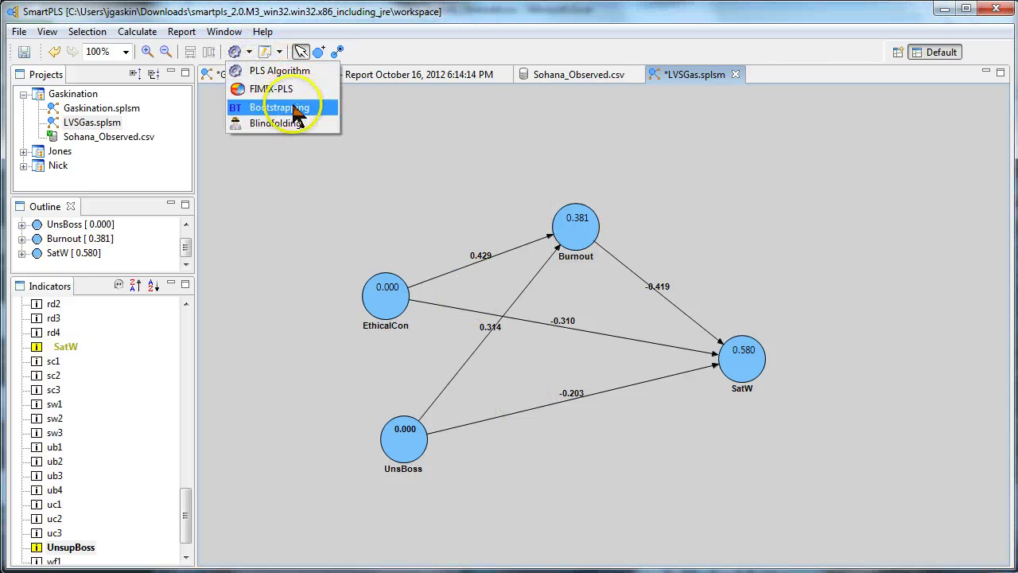
left_click(291, 108)
left_click(334, 489)
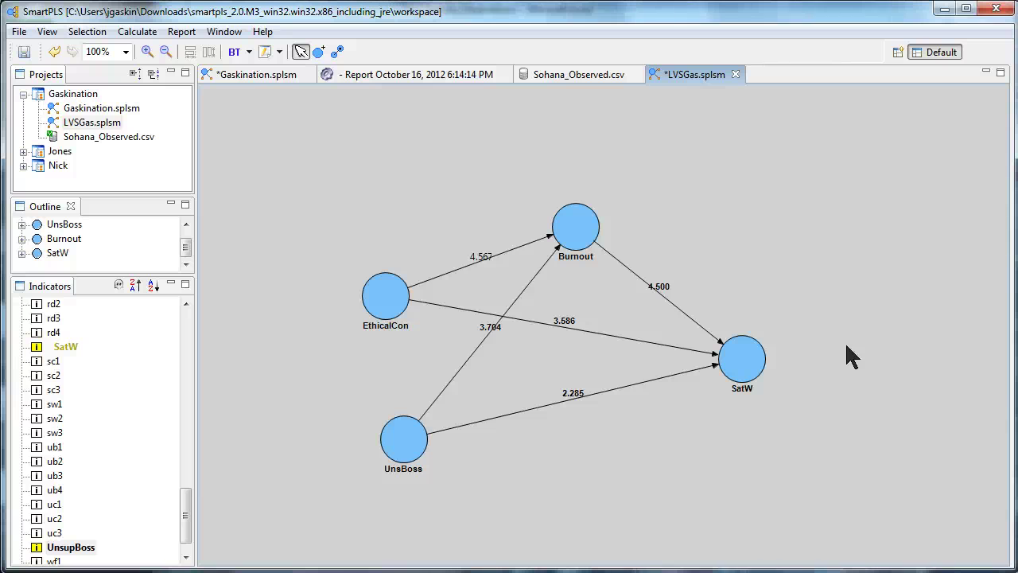
left_click(516, 417)
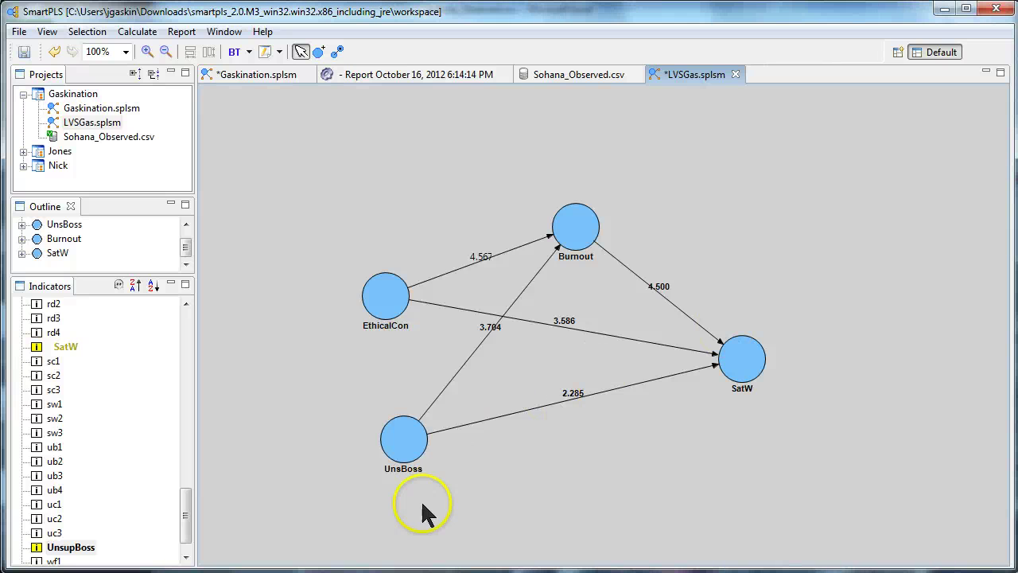